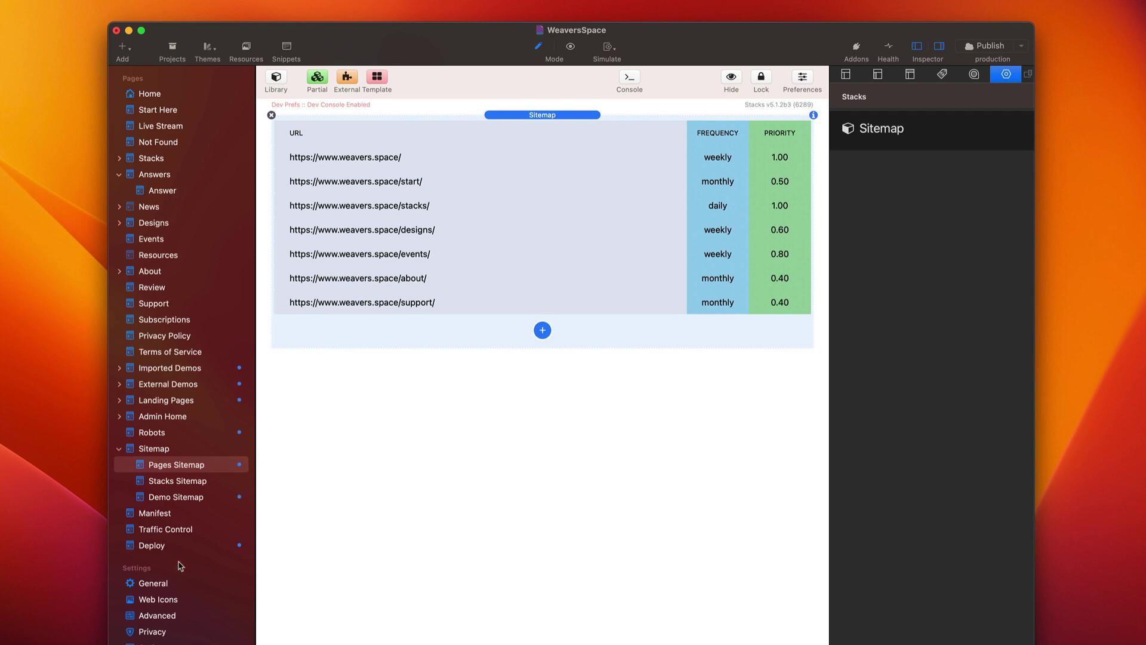
Show the project's General site settings in place of the Pages Sitemap table
left_click(158, 583)
Review the Advanced settings' Generate Search Engine Sitemap option, then return to the Pages Sitemap page
left_click(161, 617)
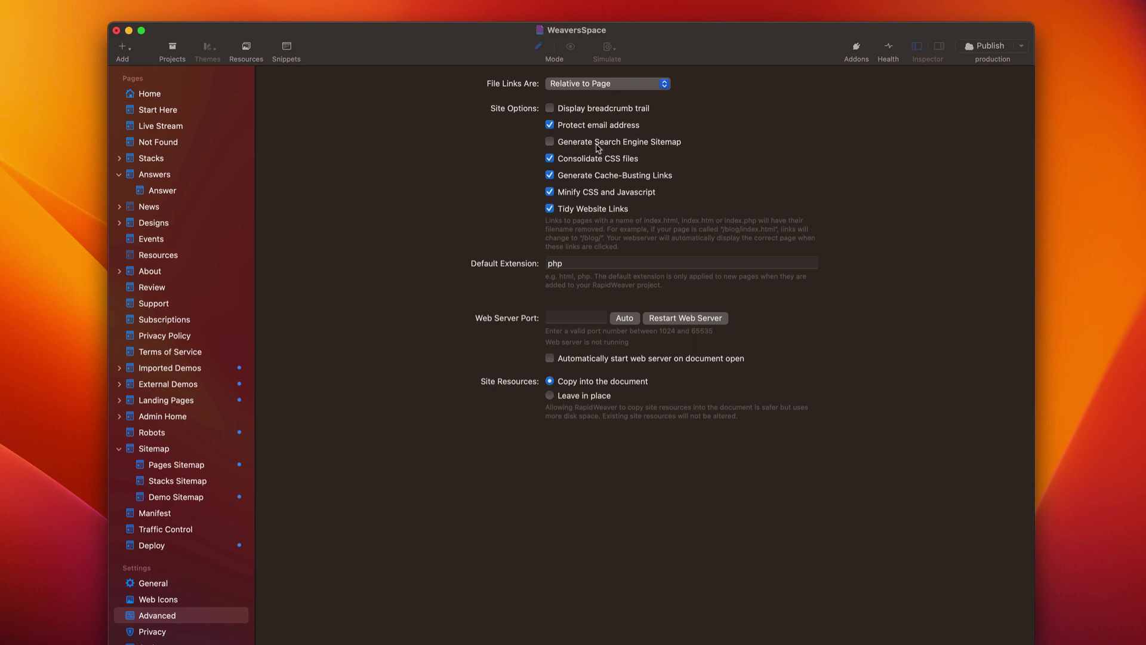
mouse_move(665, 145)
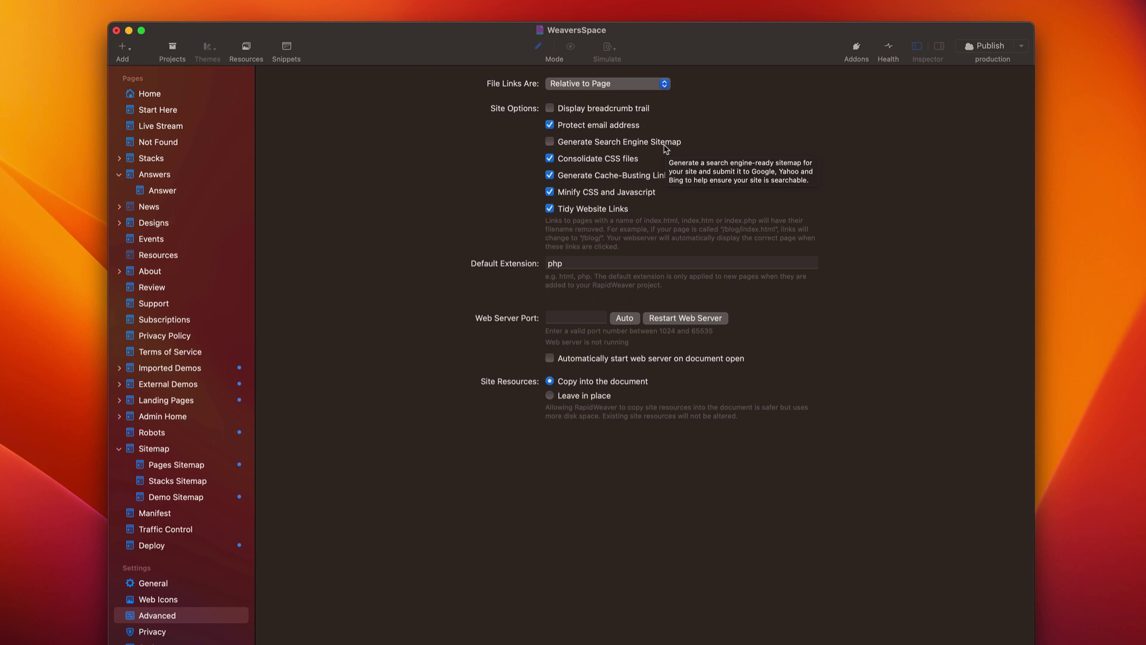
left_click(193, 465)
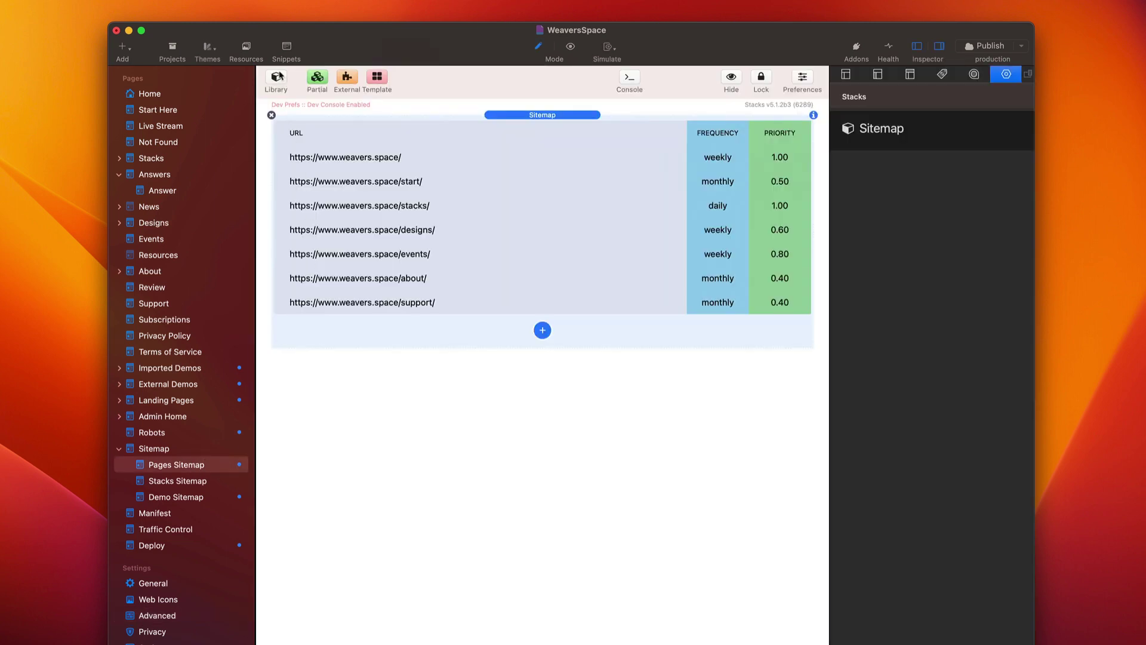
left_click(278, 78)
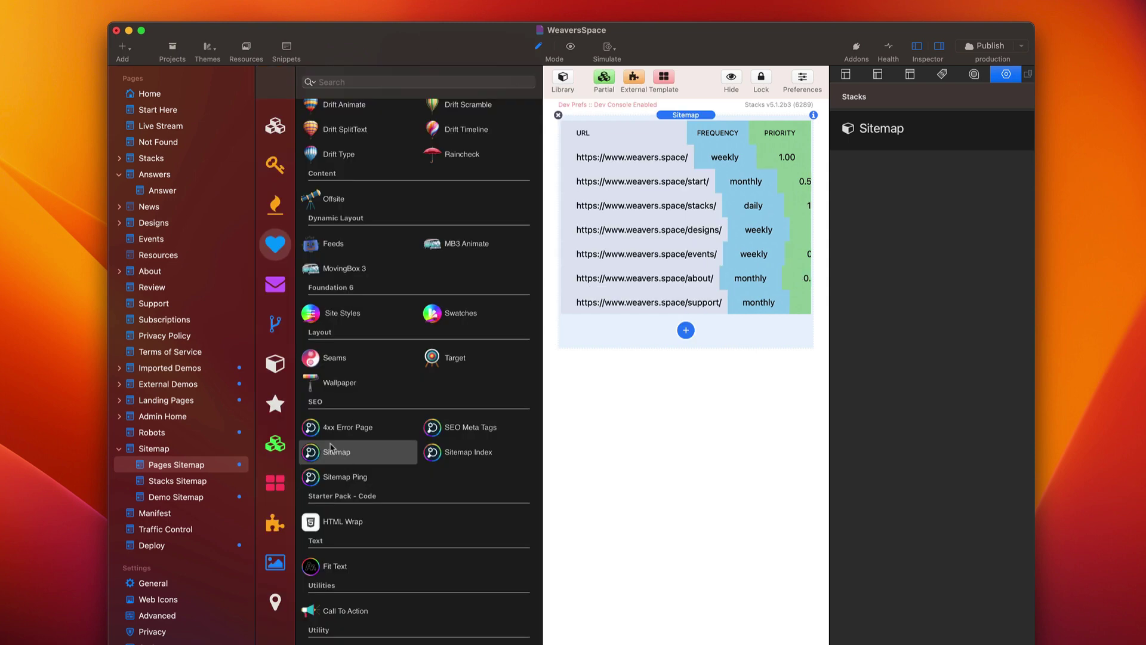
left_click(341, 460)
left_click(460, 457)
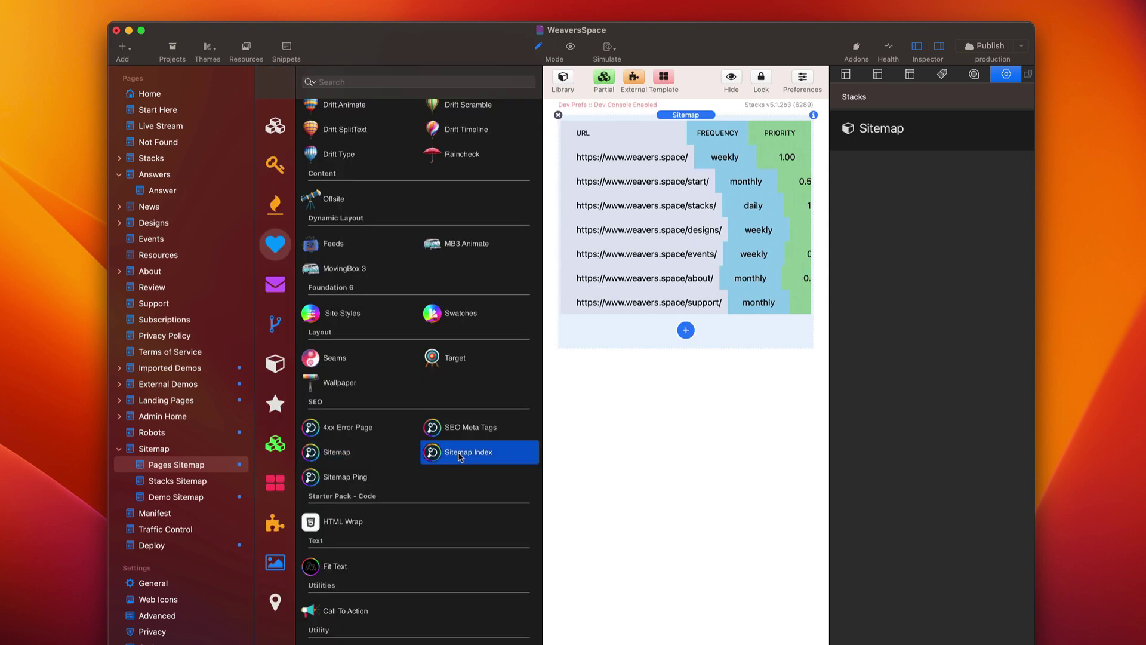
left_click(348, 477)
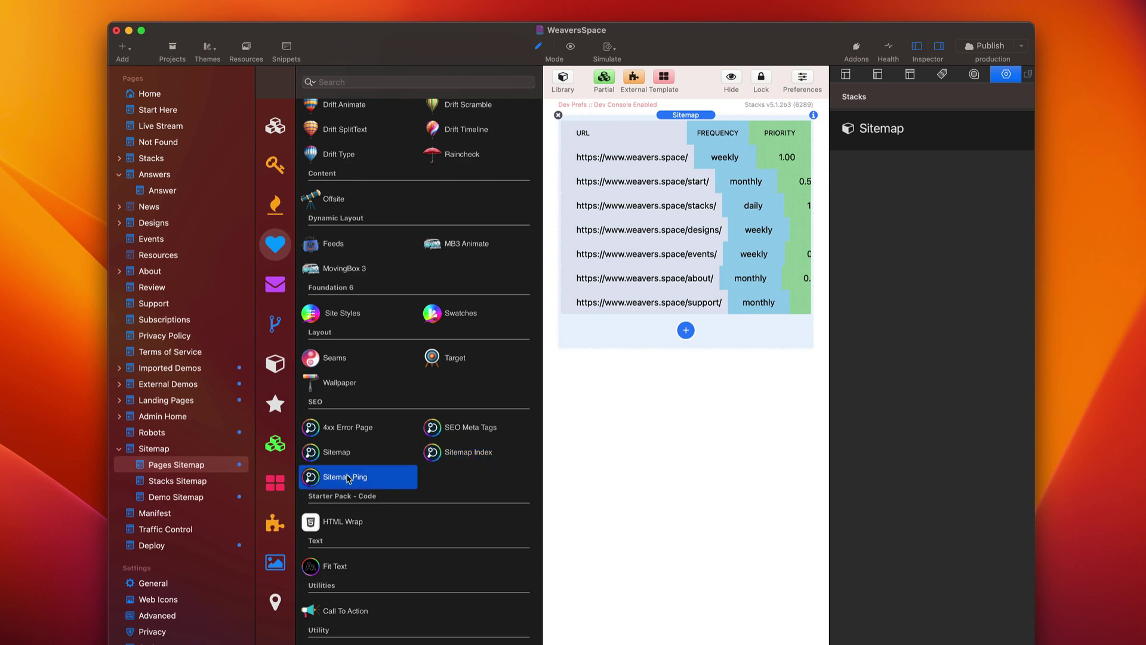
left_click(441, 456)
left_click(337, 457)
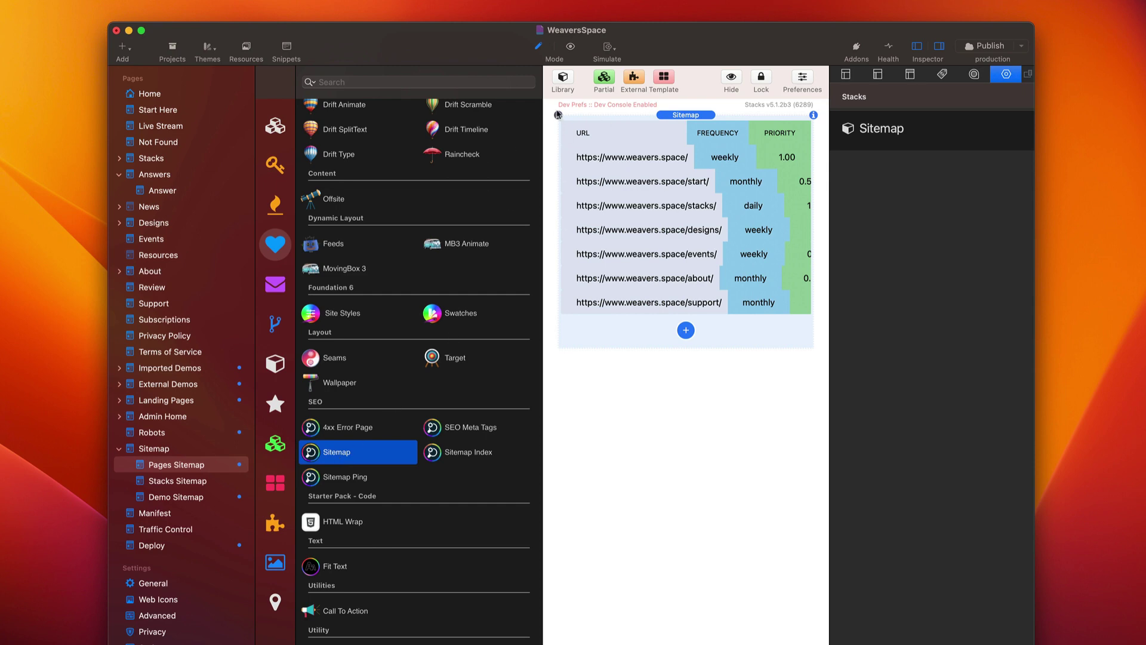
left_click(563, 76)
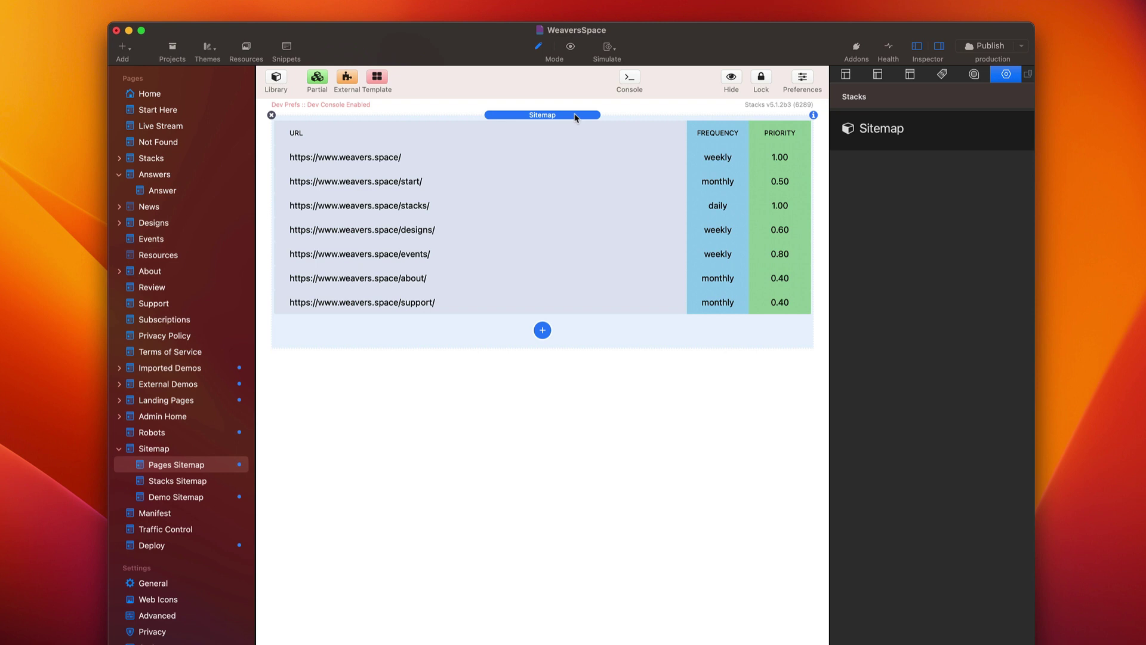
left_click(974, 74)
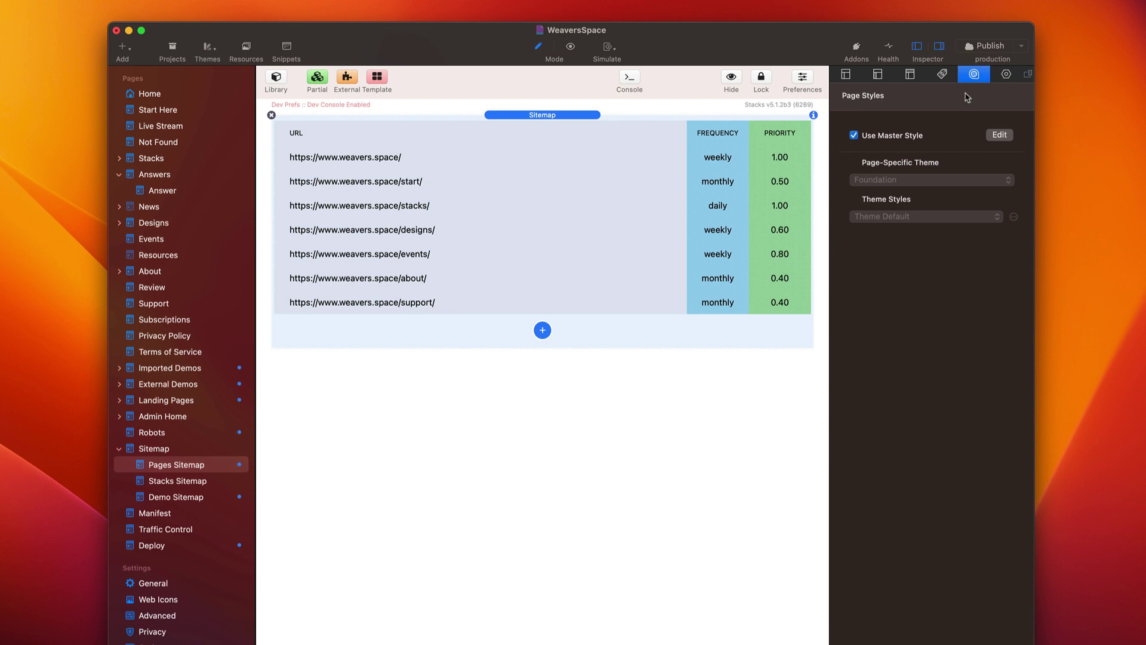
left_click(1007, 74)
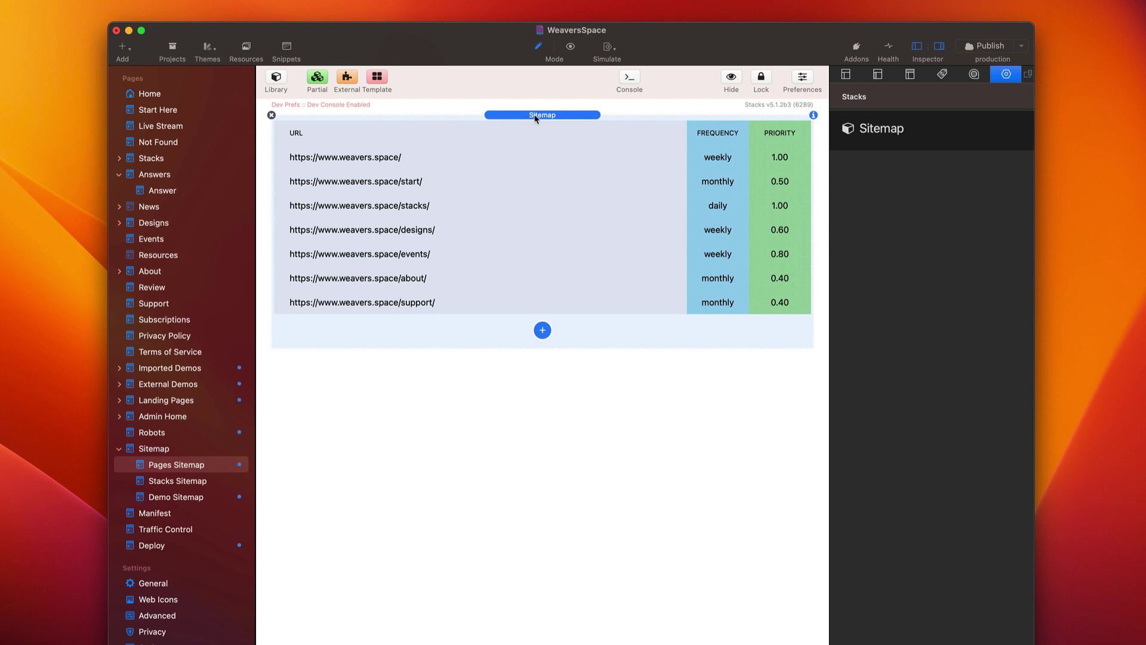
left_click(399, 158)
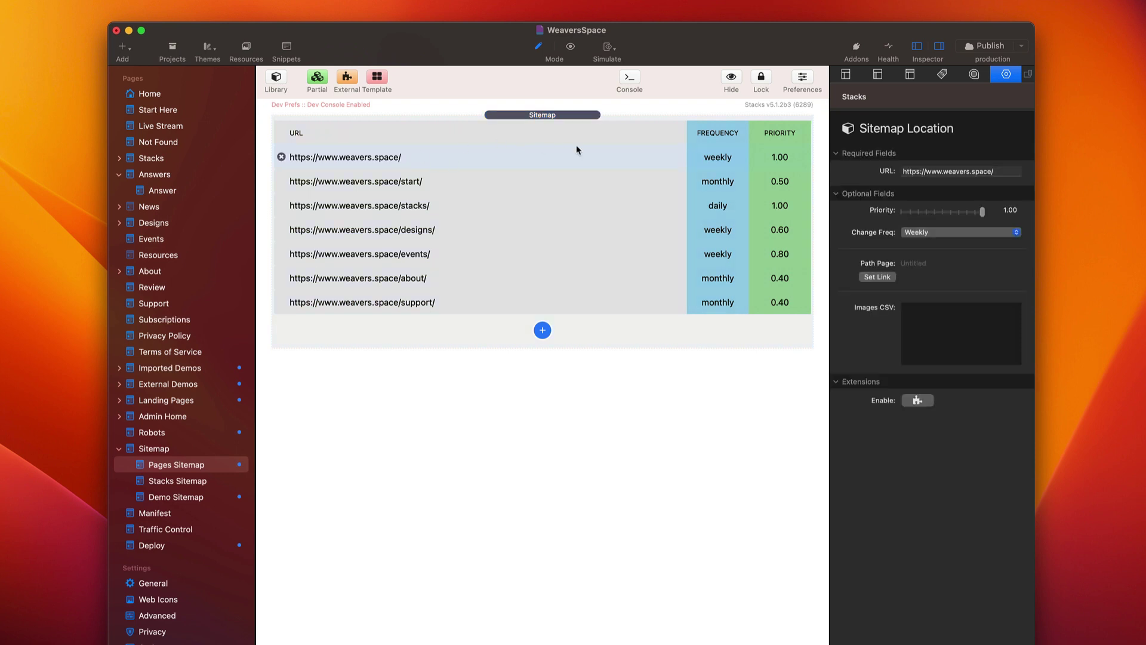
left_click(541, 332)
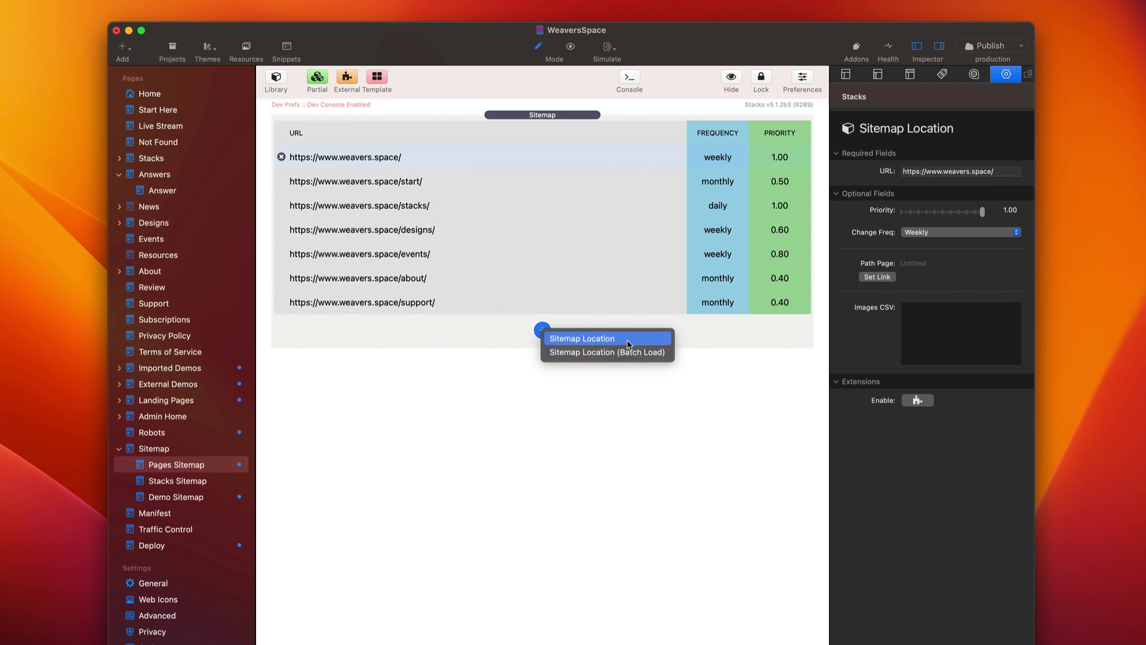
left_click(572, 338)
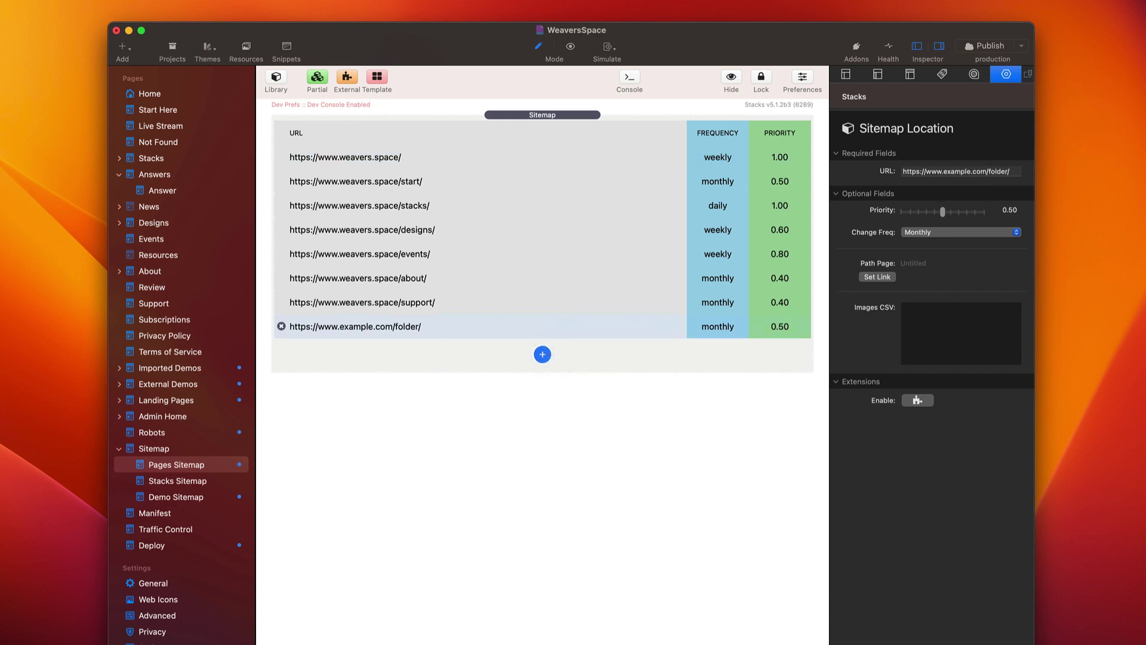
left_click(281, 326)
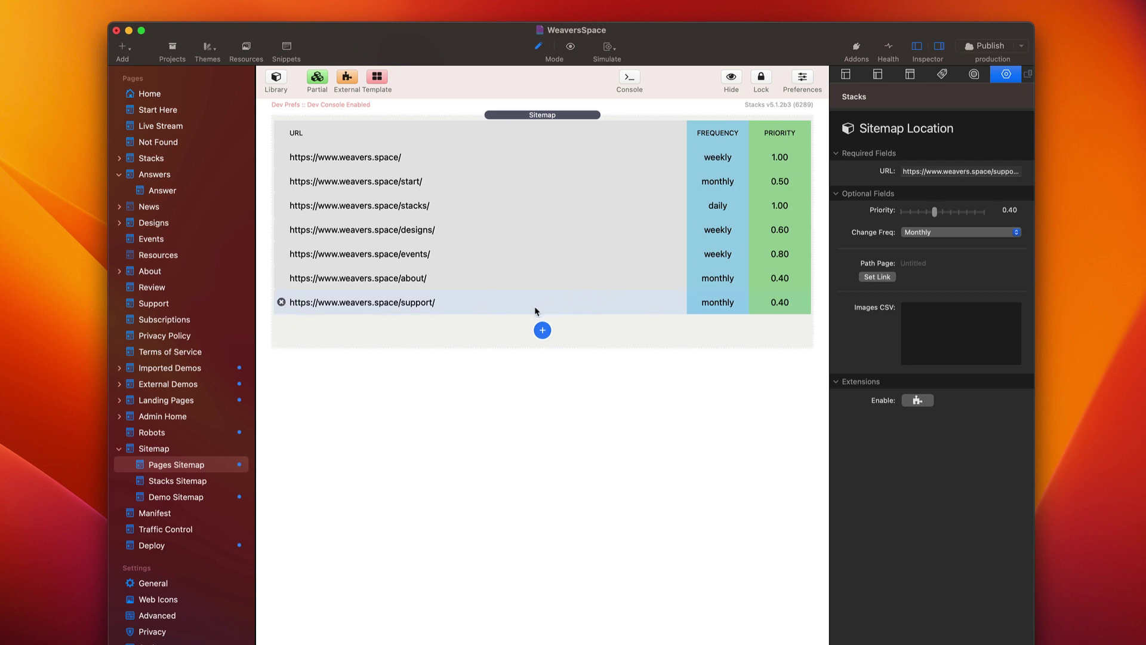
Inspect the support entry's URL and keep its change frequency at Monthly
left_click(914, 171)
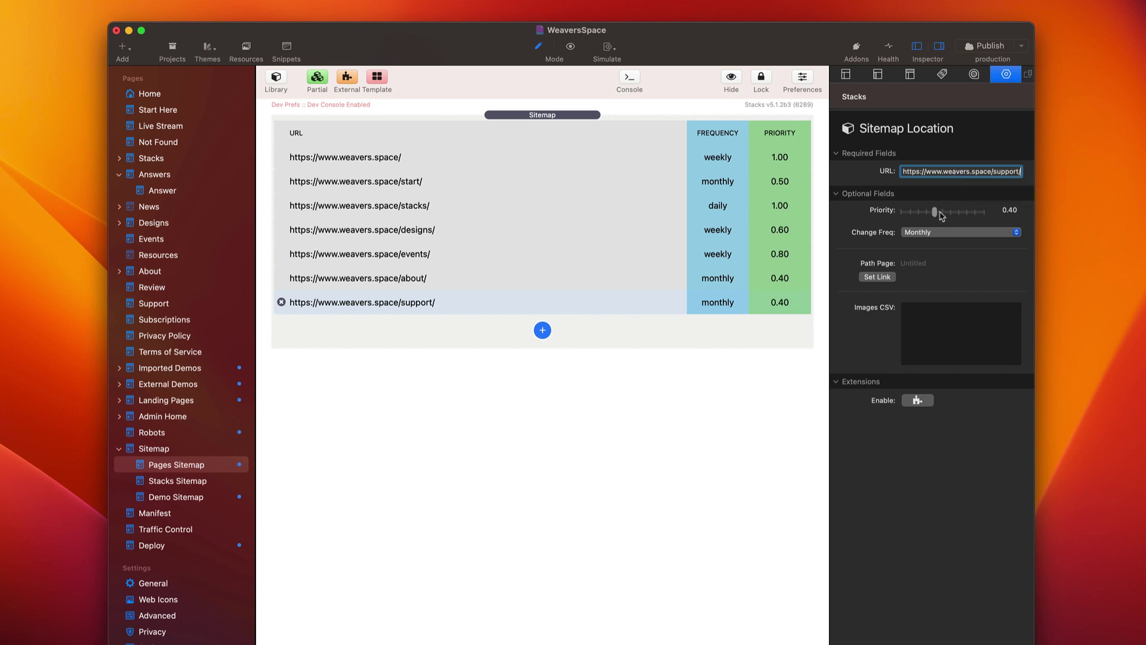
mouse_move(943, 216)
mouse_move(877, 215)
left_click(960, 233)
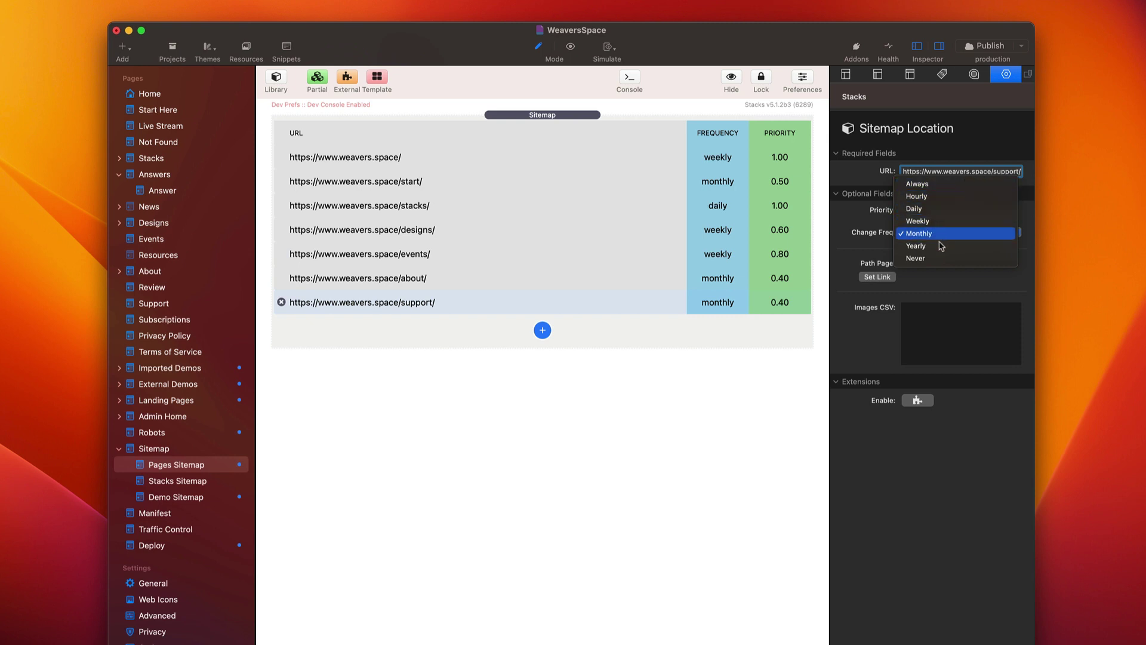
left_click(865, 253)
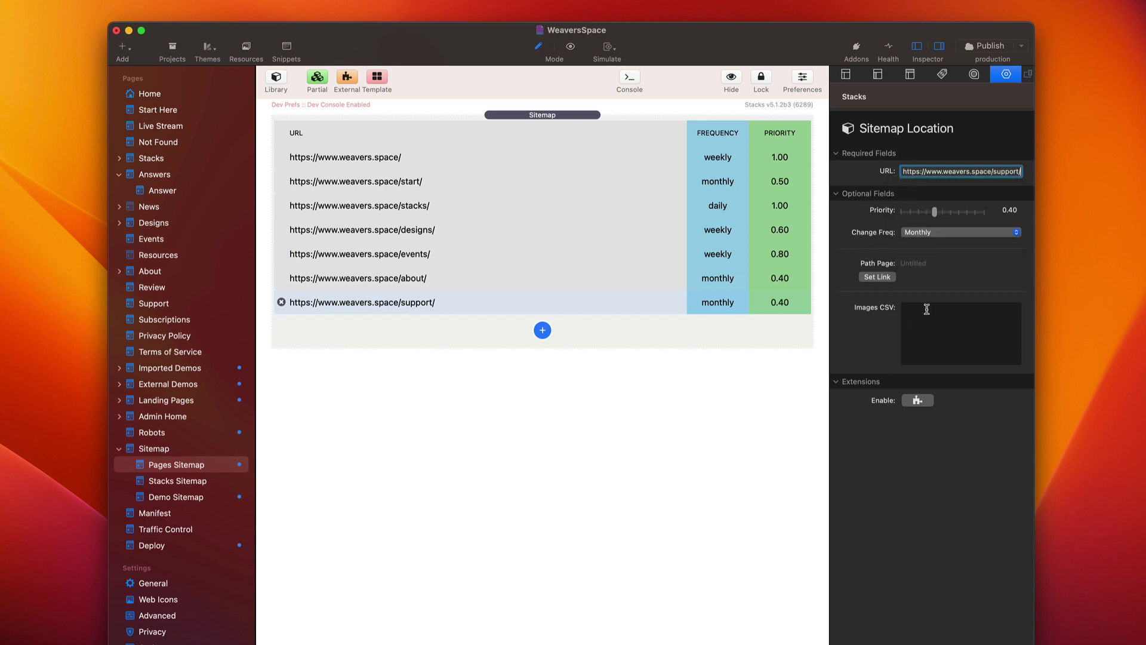
Link the support entry's Path Page to the Support page, then clear it back to Untitled
left_click(877, 279)
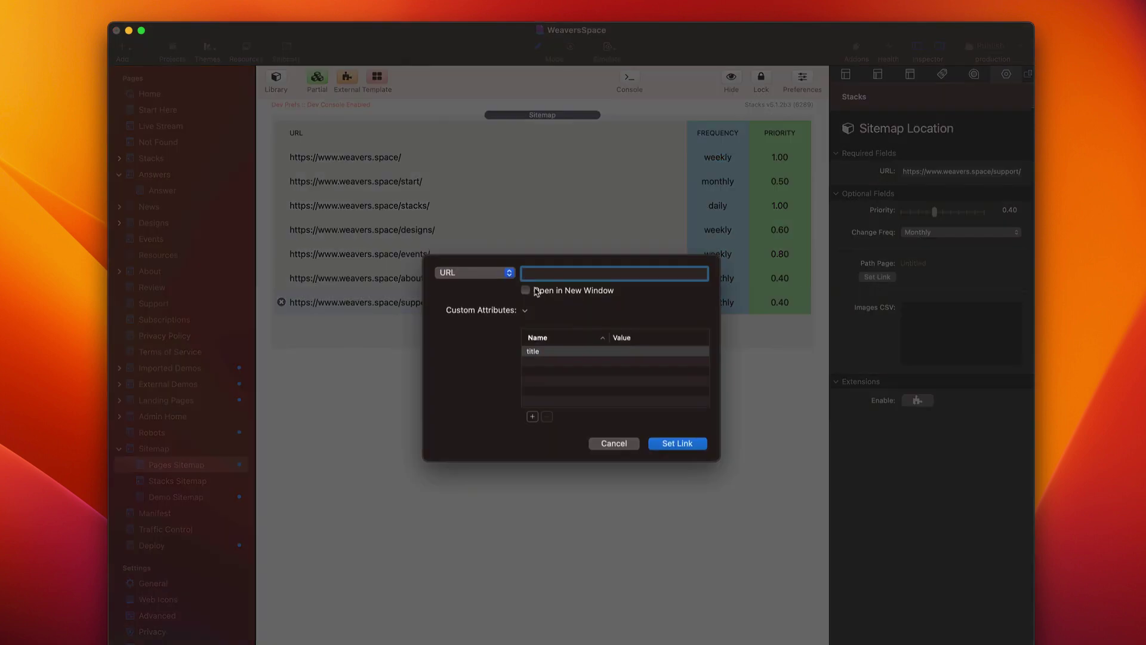
left_click(488, 274)
mouse_move(488, 298)
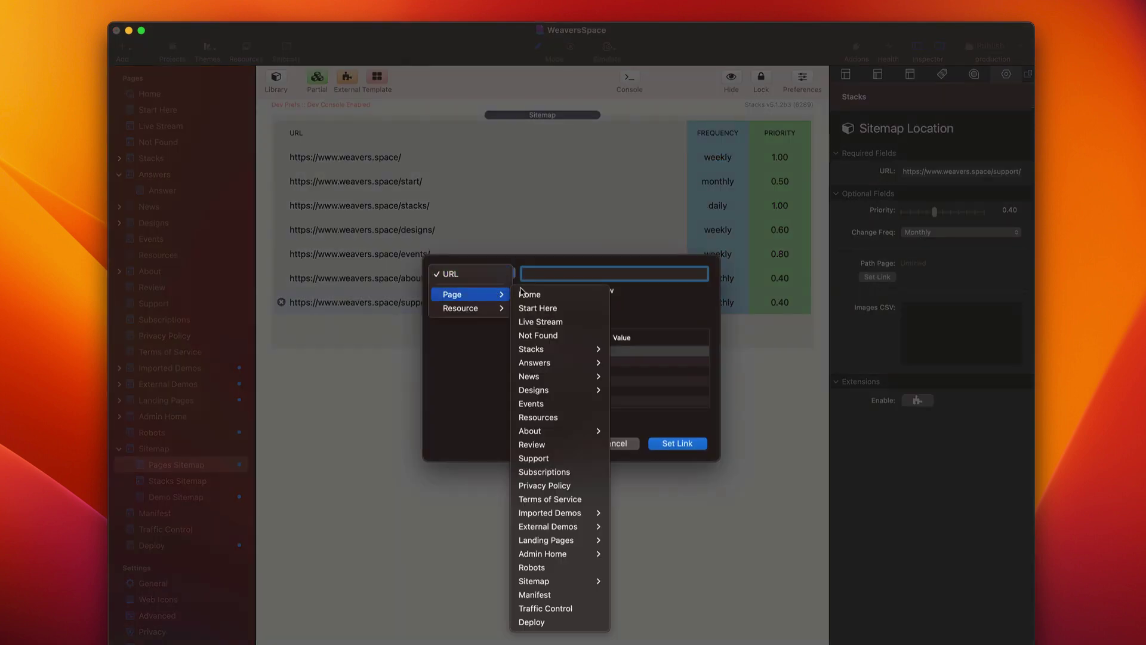
left_click(540, 459)
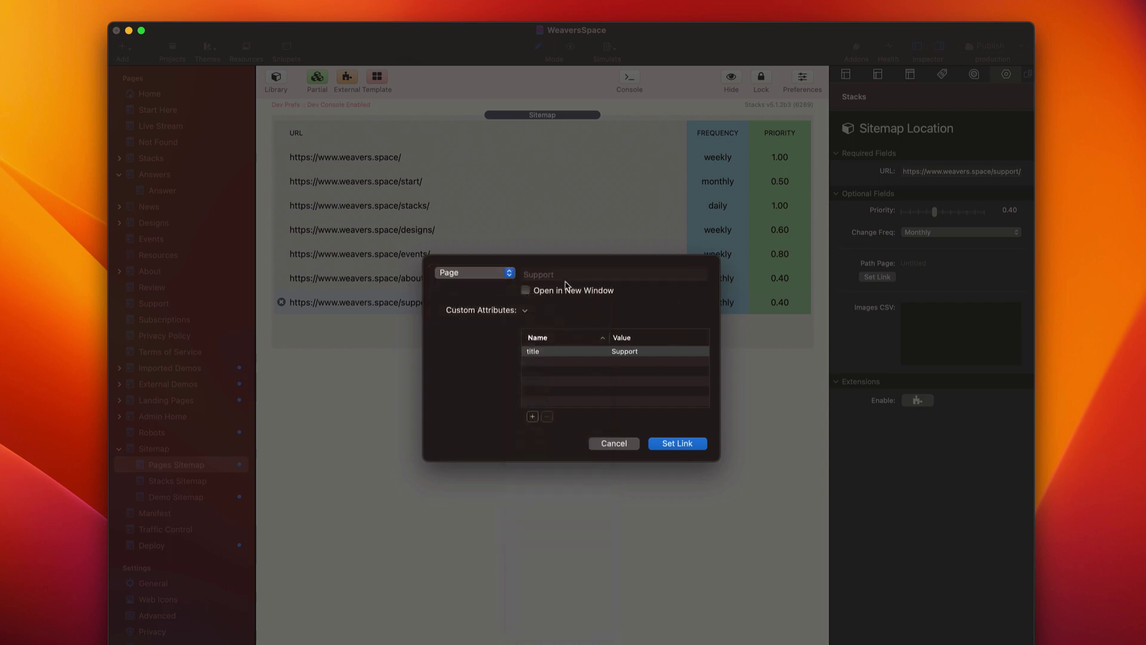
left_click(693, 452)
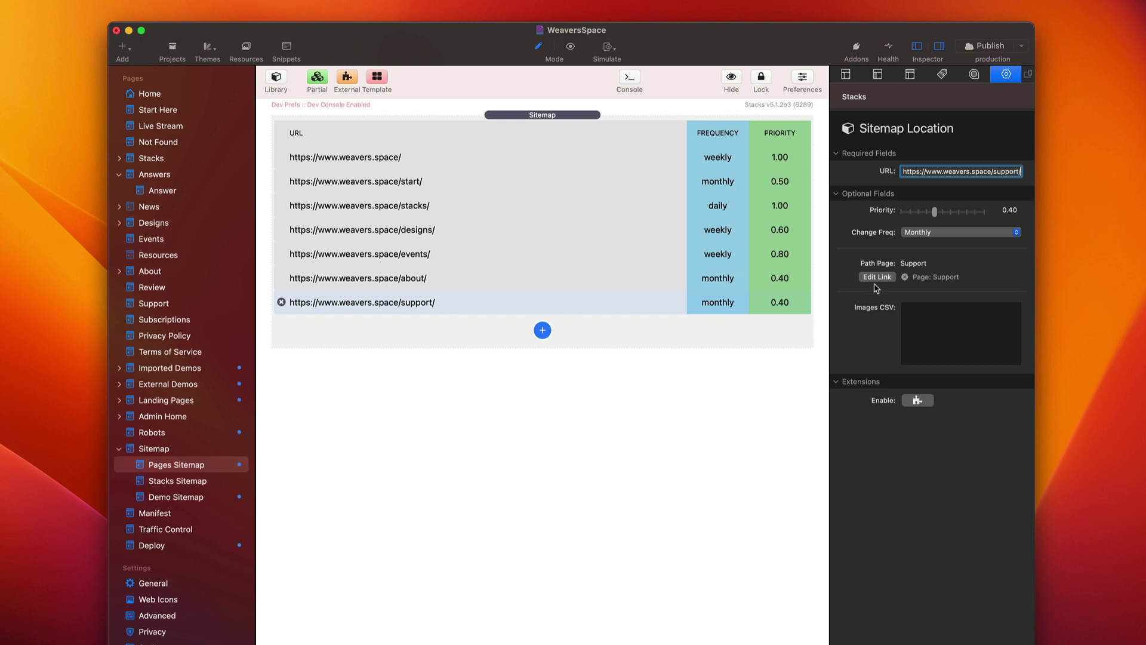
left_click(905, 279)
left_click(935, 315)
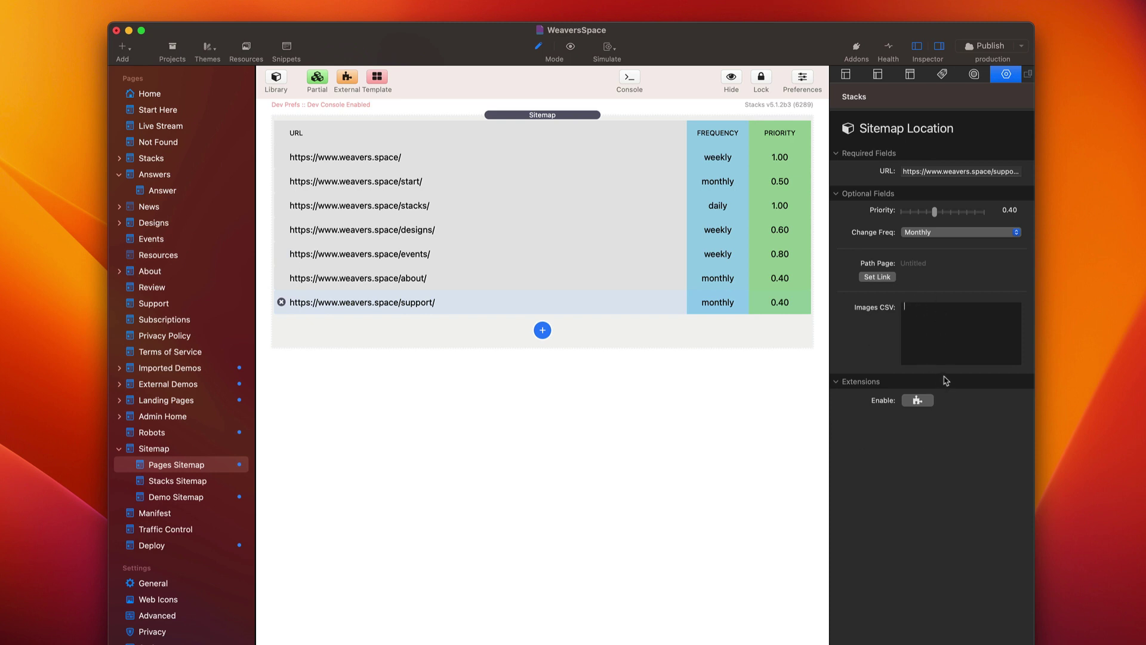
Enable extensions on the support entry, leaving the about entry off, and list the extension types
left_click(918, 401)
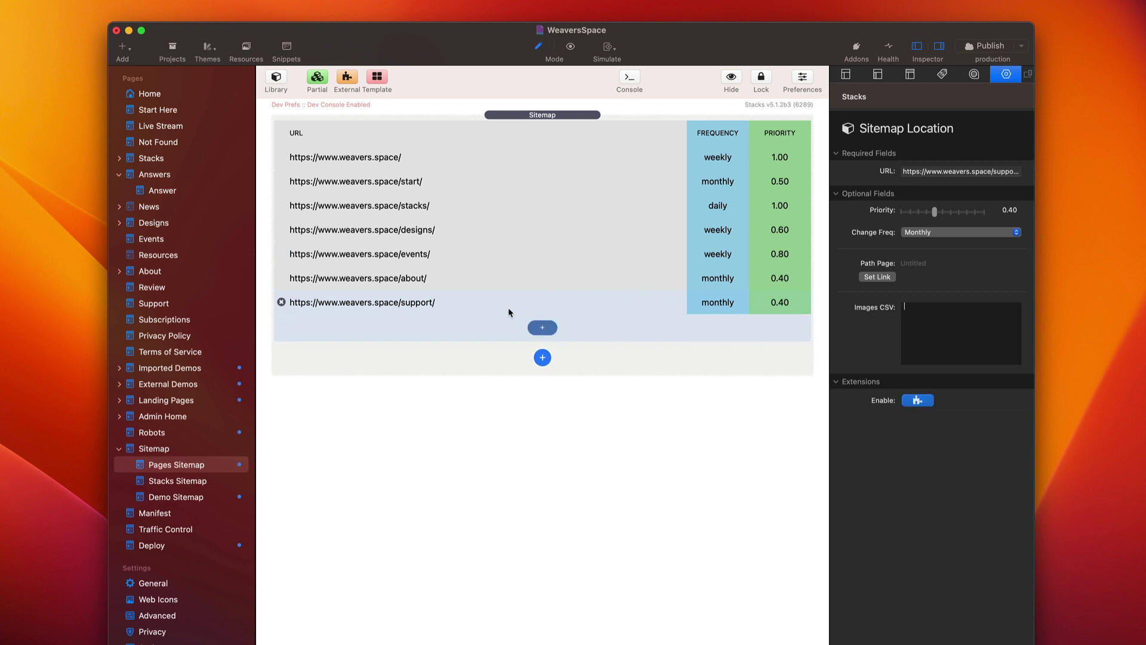
left_click(462, 280)
left_click(917, 401)
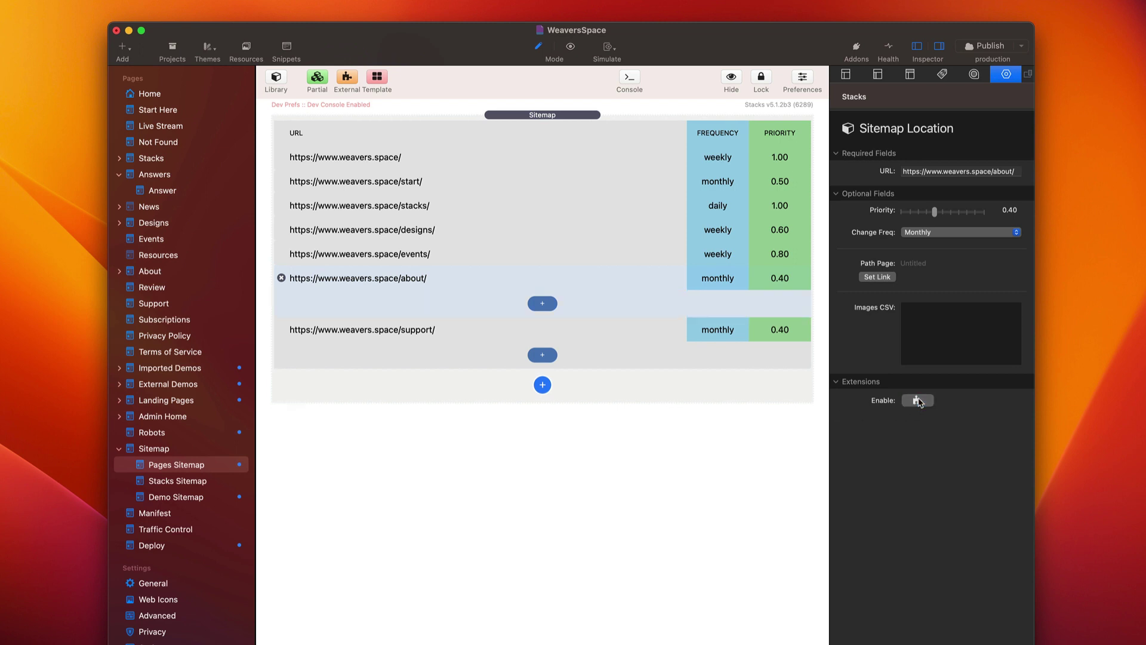
left_click(918, 401)
left_click(526, 306)
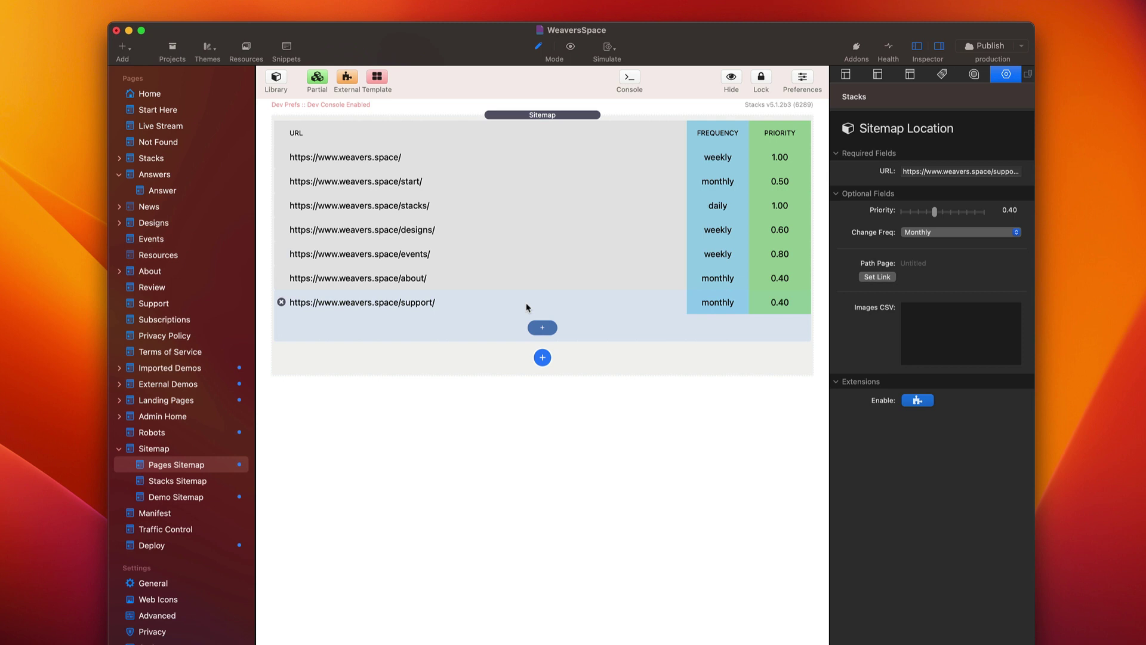
left_click(543, 329)
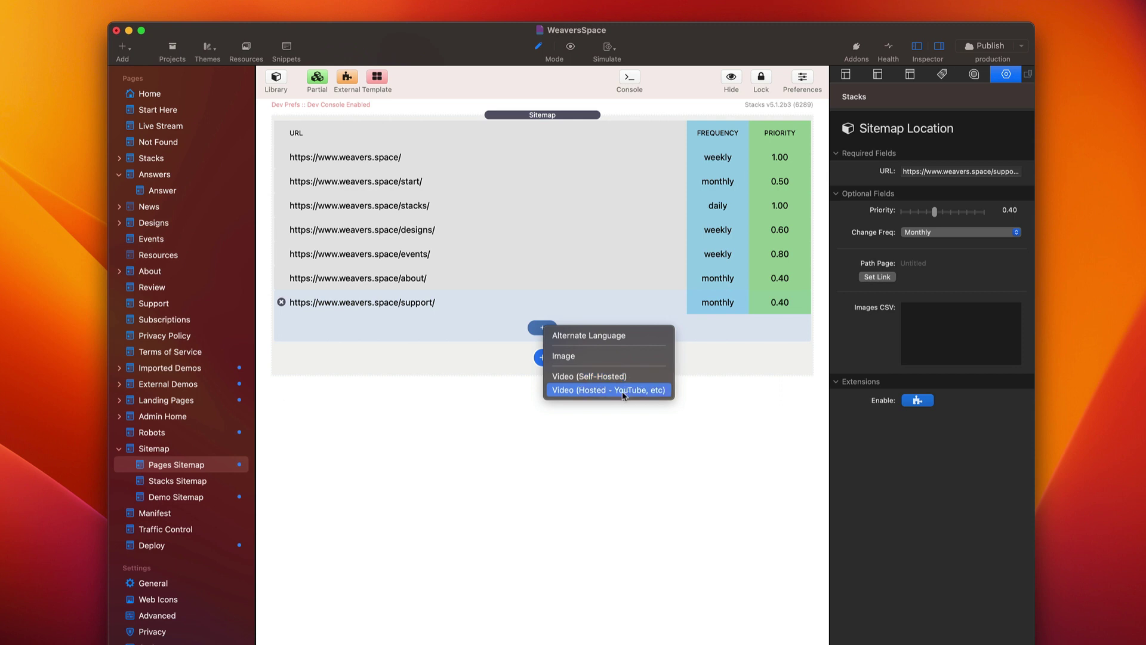
Add an Alternate Language extension to the support entry and set its language to Faeroese (fo)
left_click(625, 338)
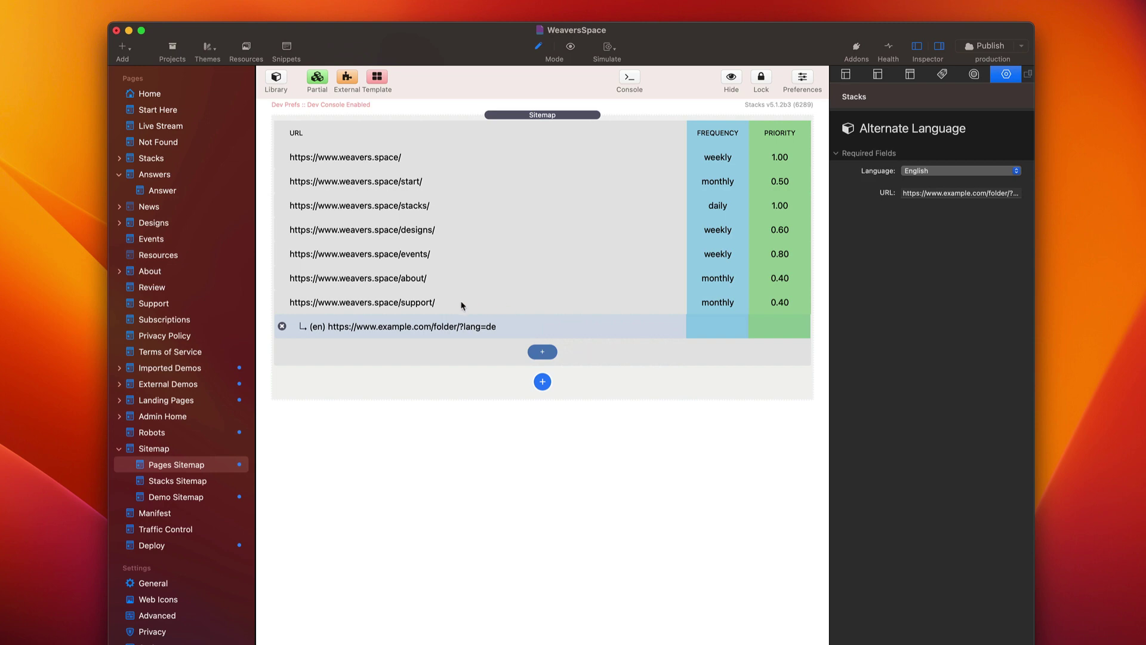
left_click(932, 172)
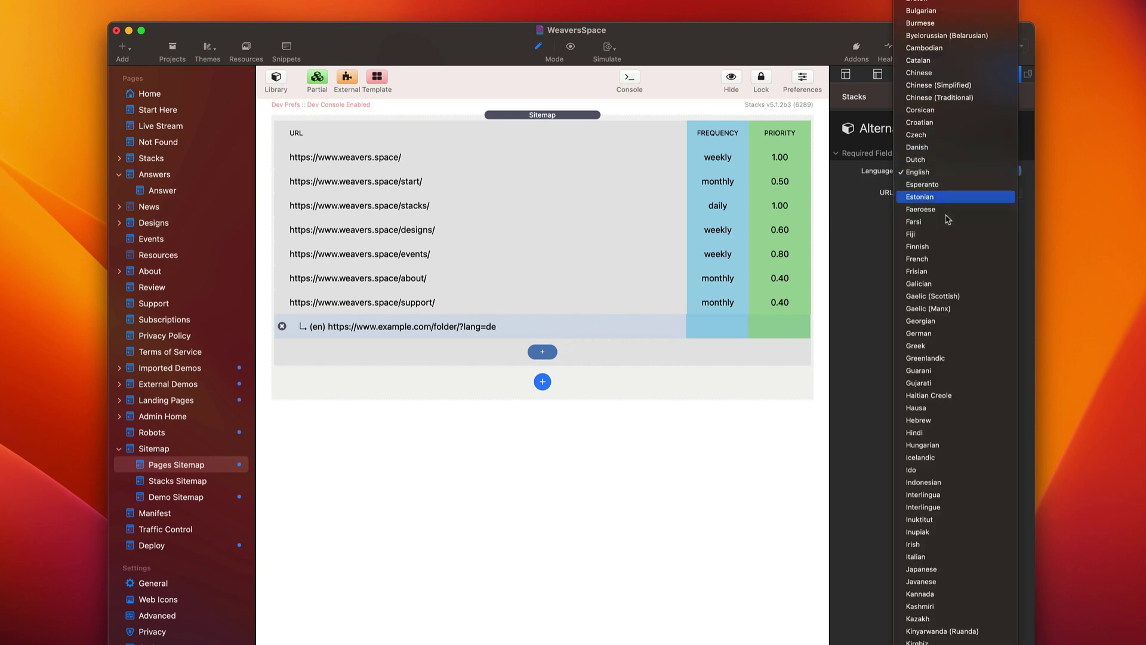
left_click(878, 200)
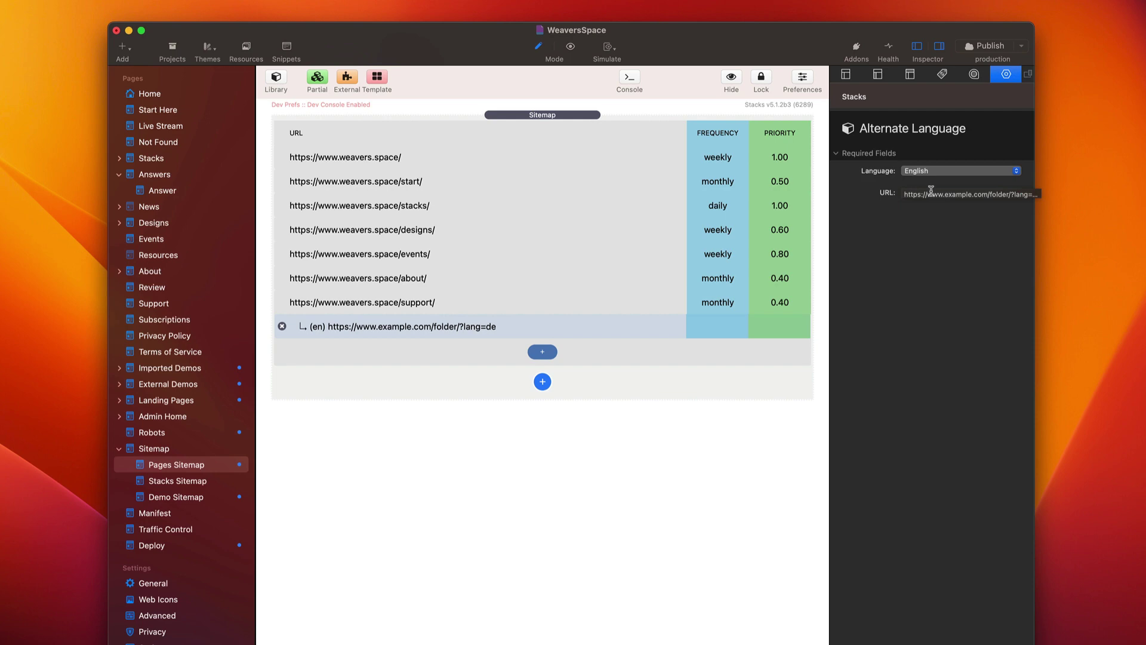
left_click(934, 171)
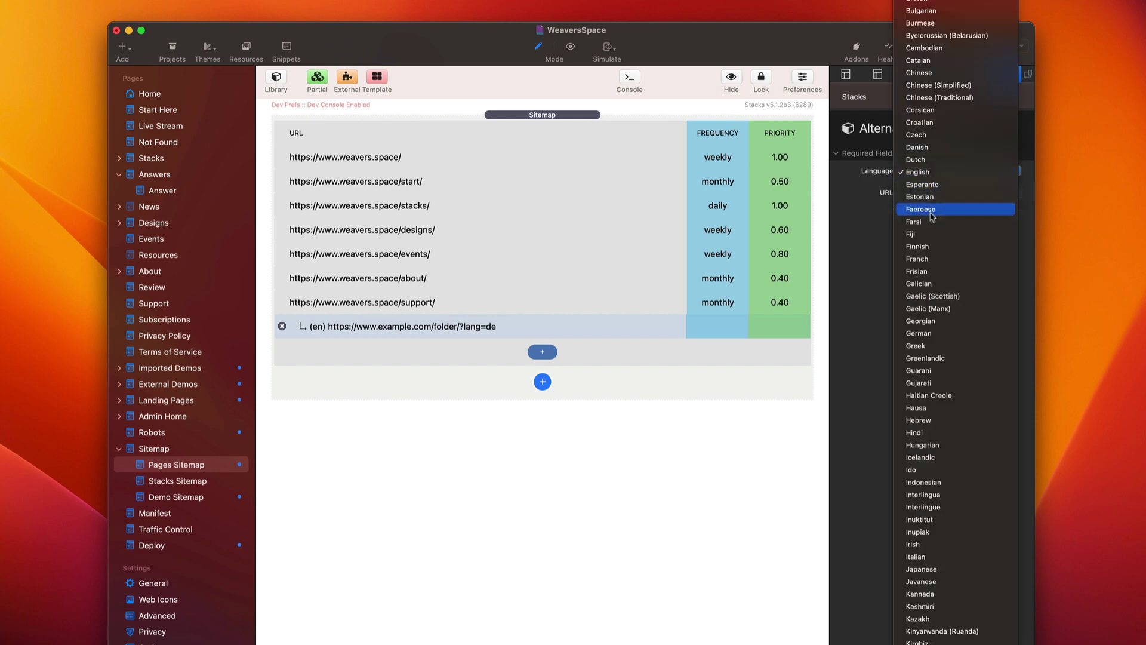
left_click(920, 208)
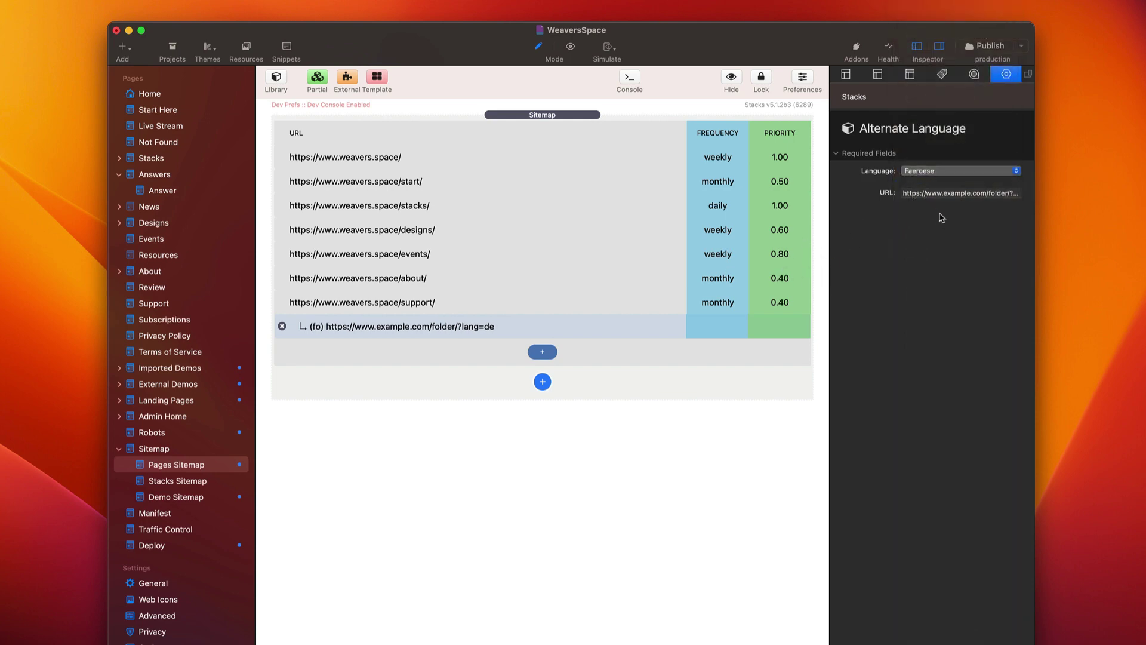
left_click(947, 193)
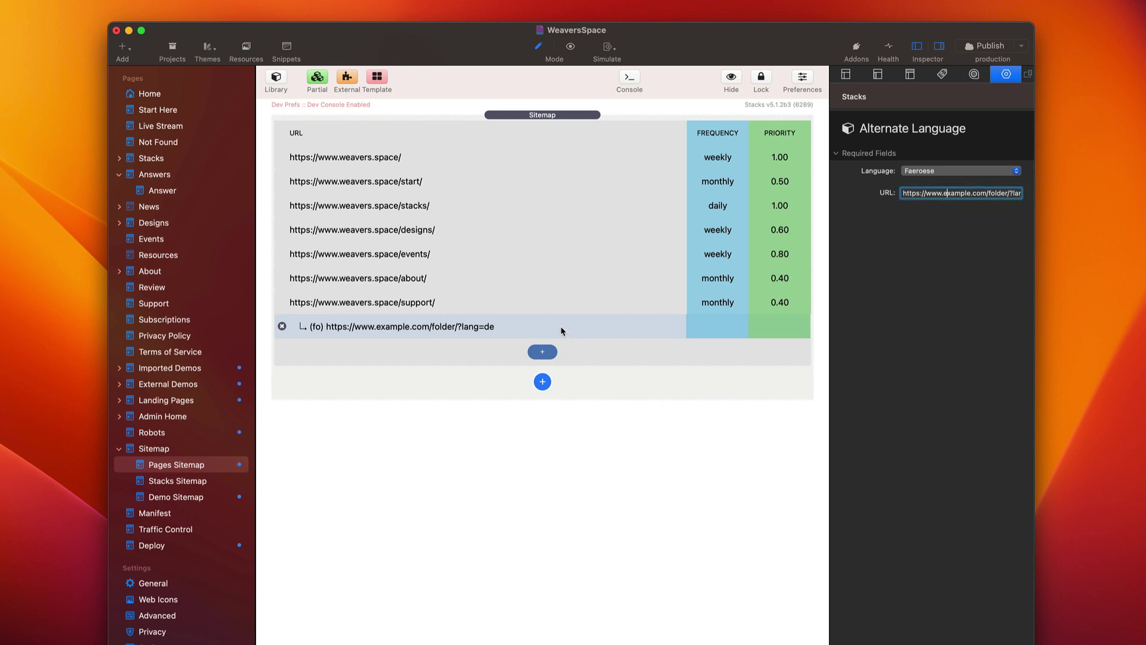
left_click(547, 355)
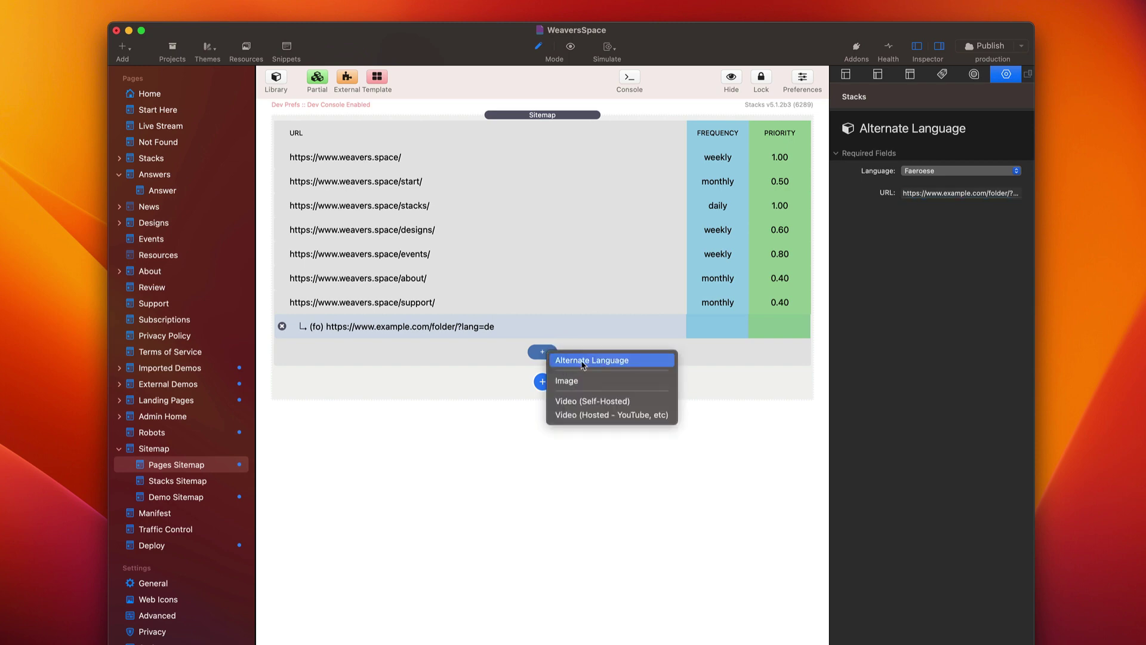
left_click(547, 329)
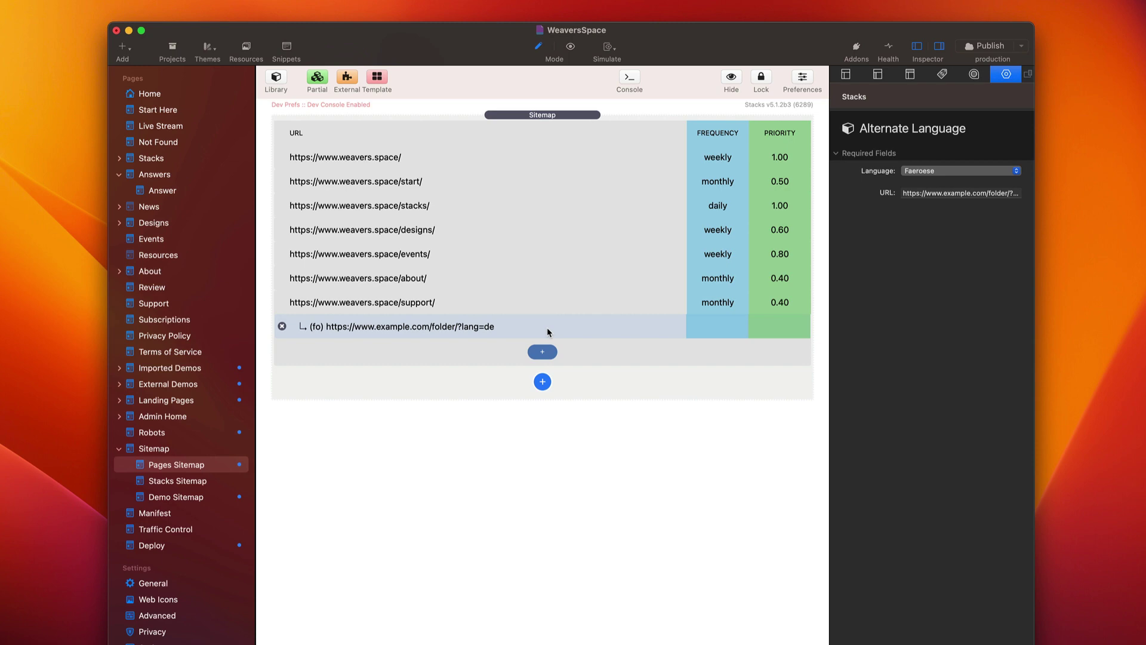
left_click(542, 351)
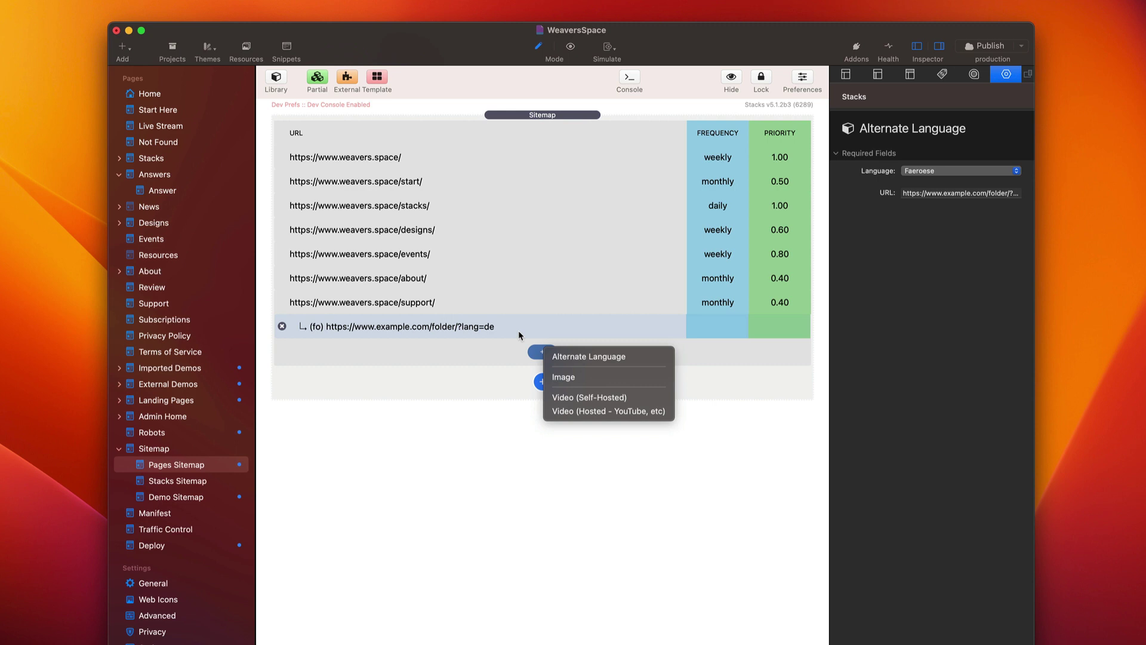
left_click(561, 378)
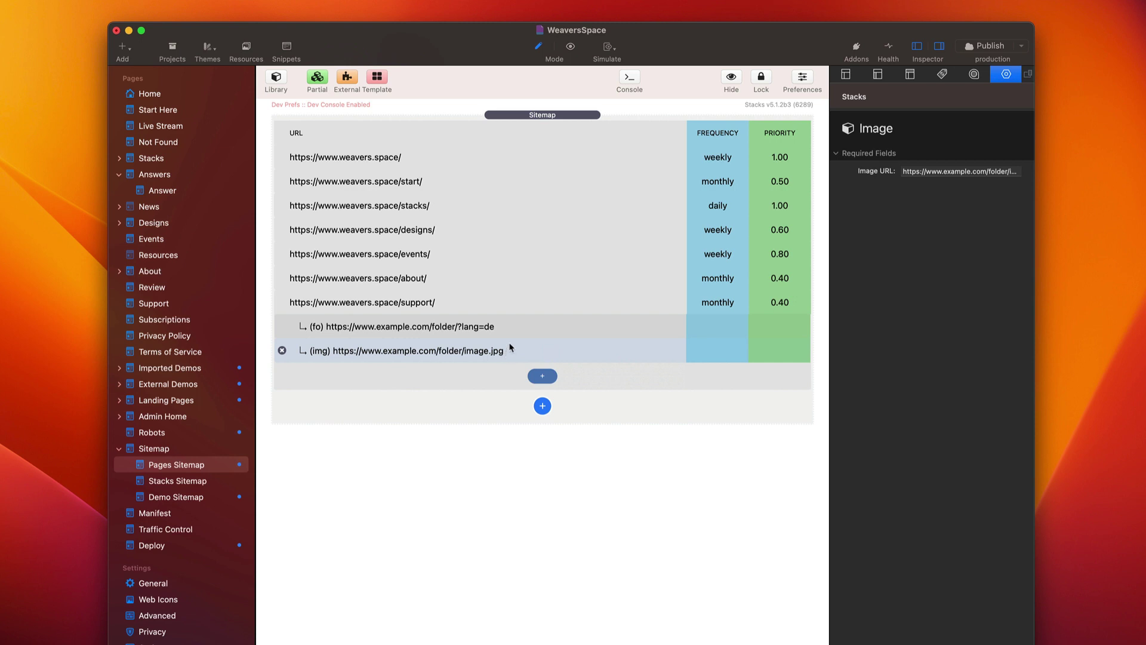
left_click(469, 301)
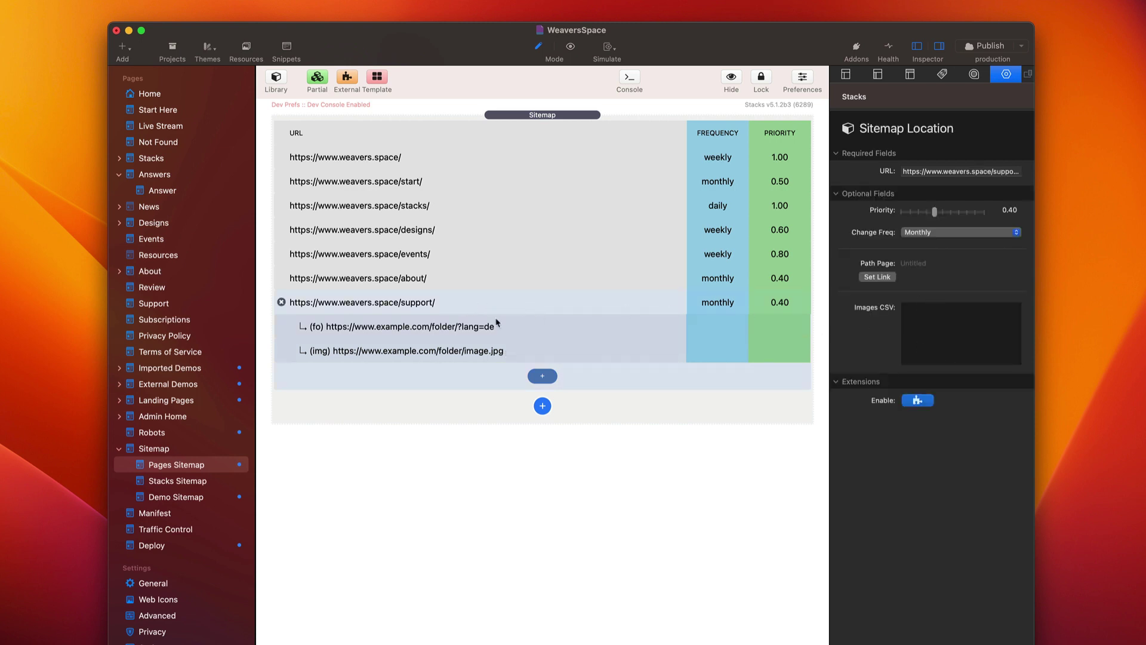
left_click(485, 356)
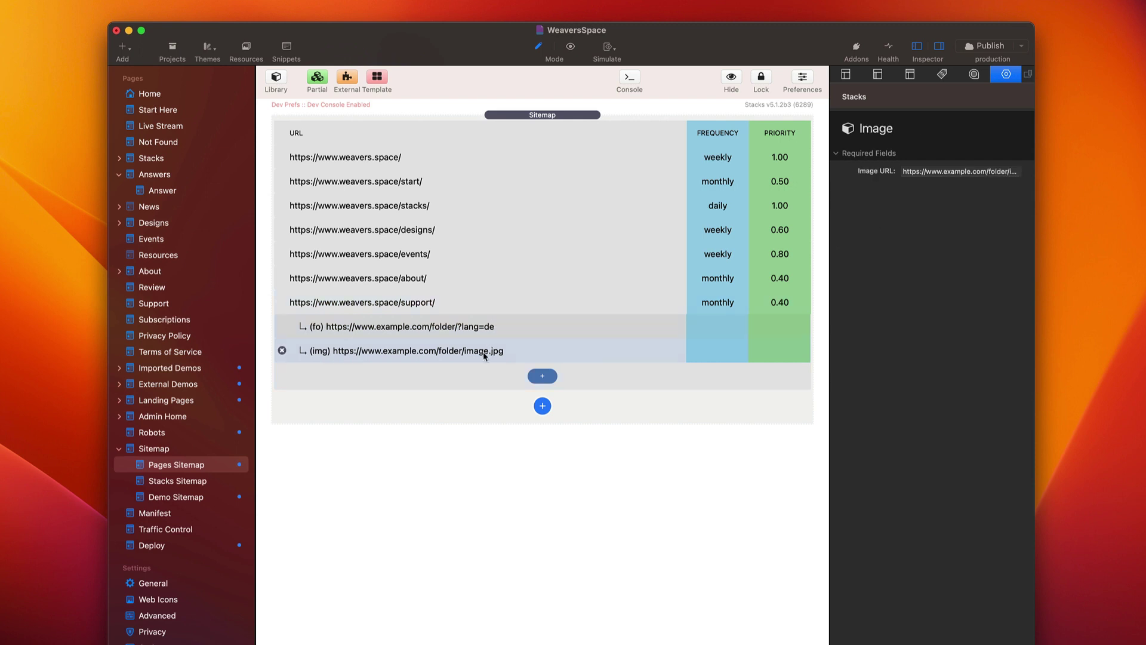
left_click(431, 304)
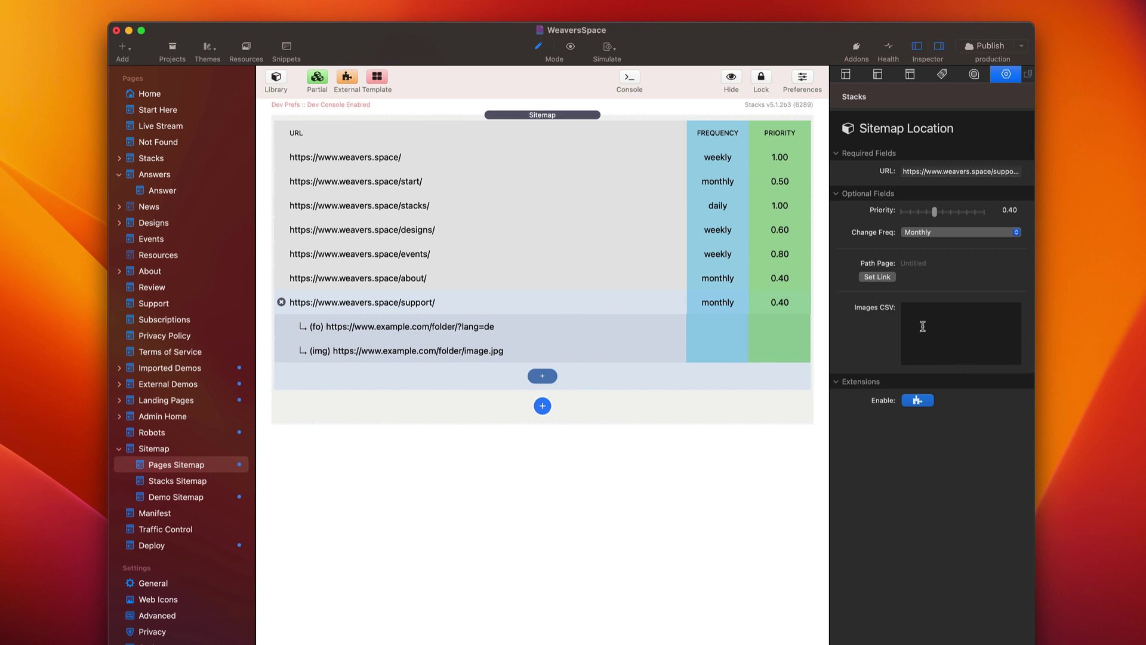
left_click(443, 351)
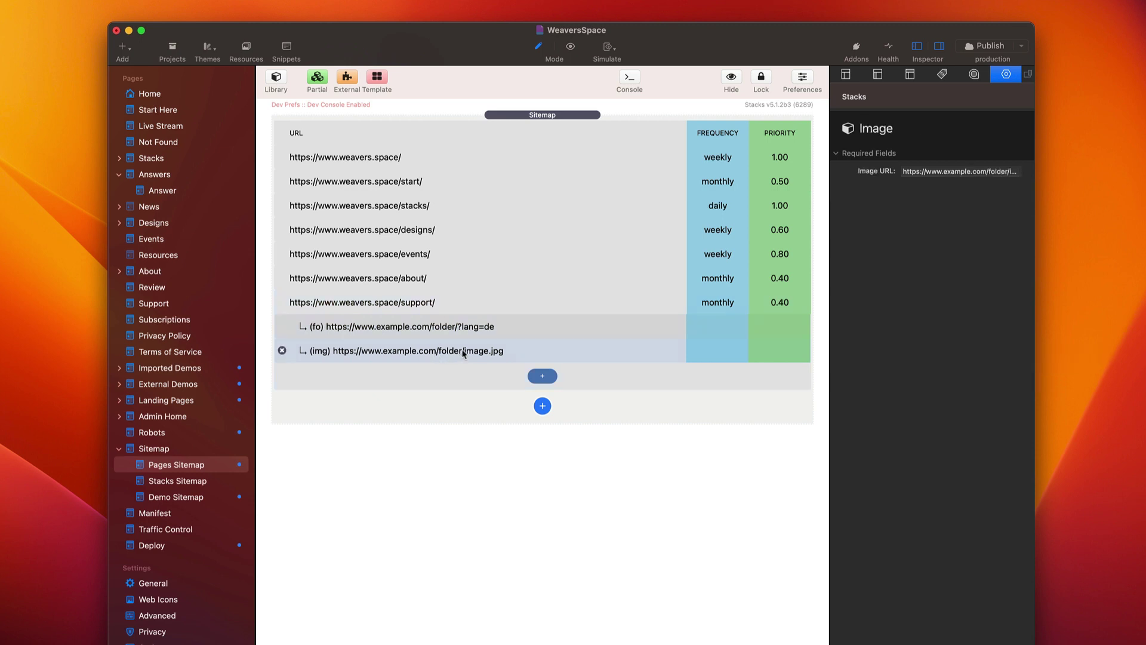
Add a self-hosted video.mp4 extension and a YouTube-hosted video extension under the support entry
left_click(544, 376)
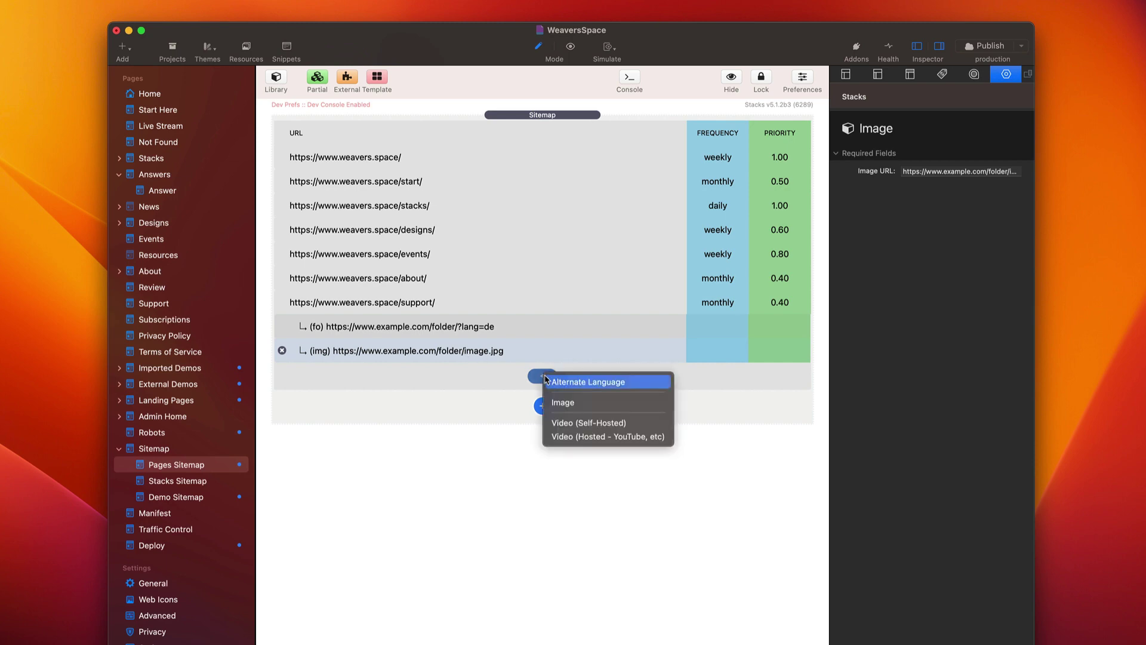
left_click(566, 424)
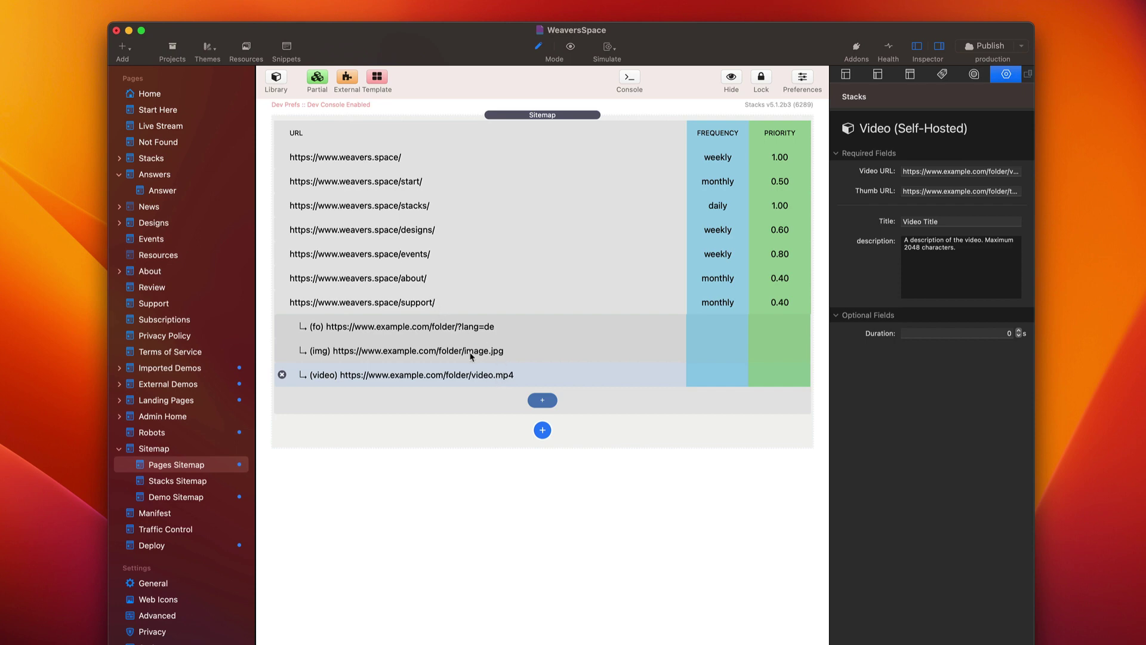
left_click(542, 401)
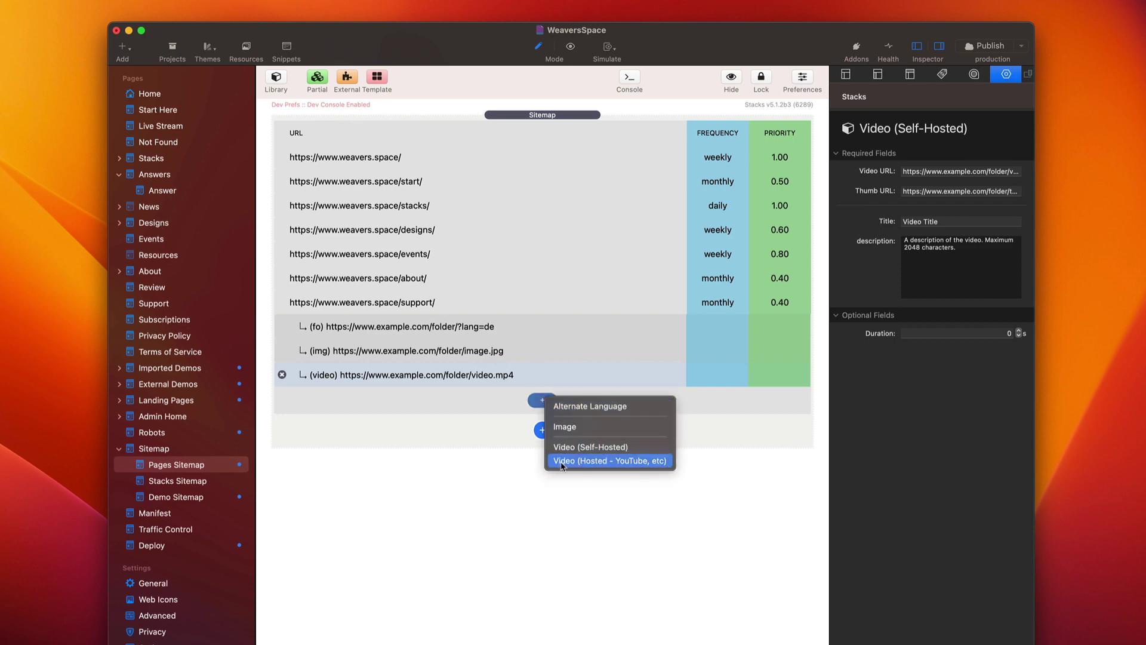
left_click(591, 462)
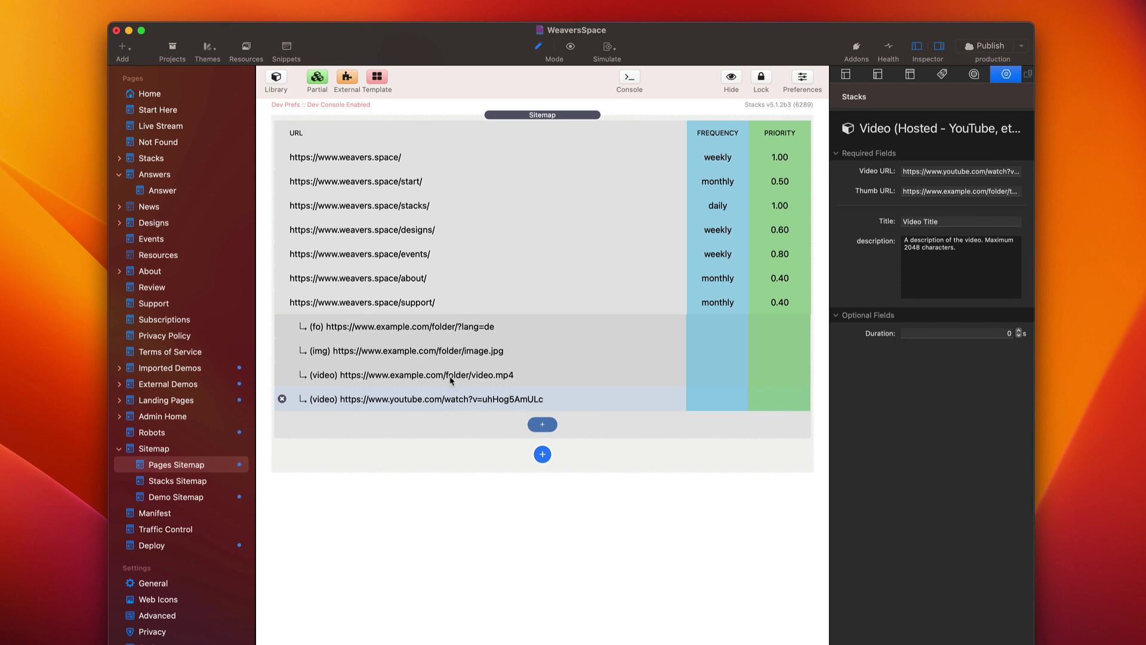
Add a Sitemap Location (Batch Load) entry and inspect its batch URL list
left_click(419, 303)
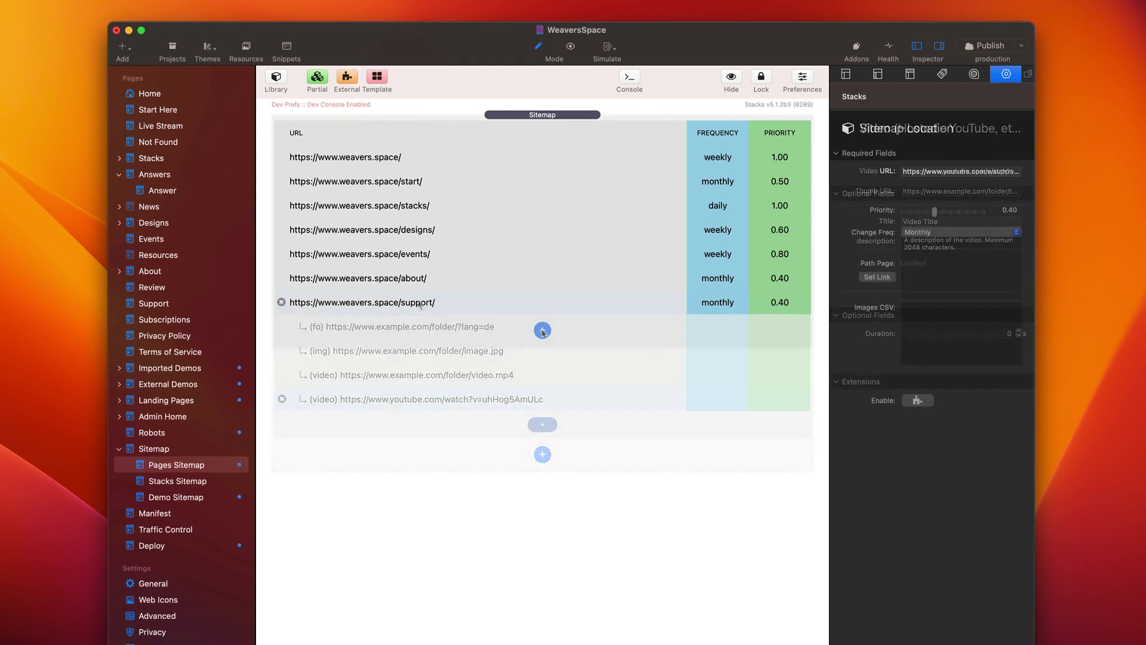
left_click(542, 330)
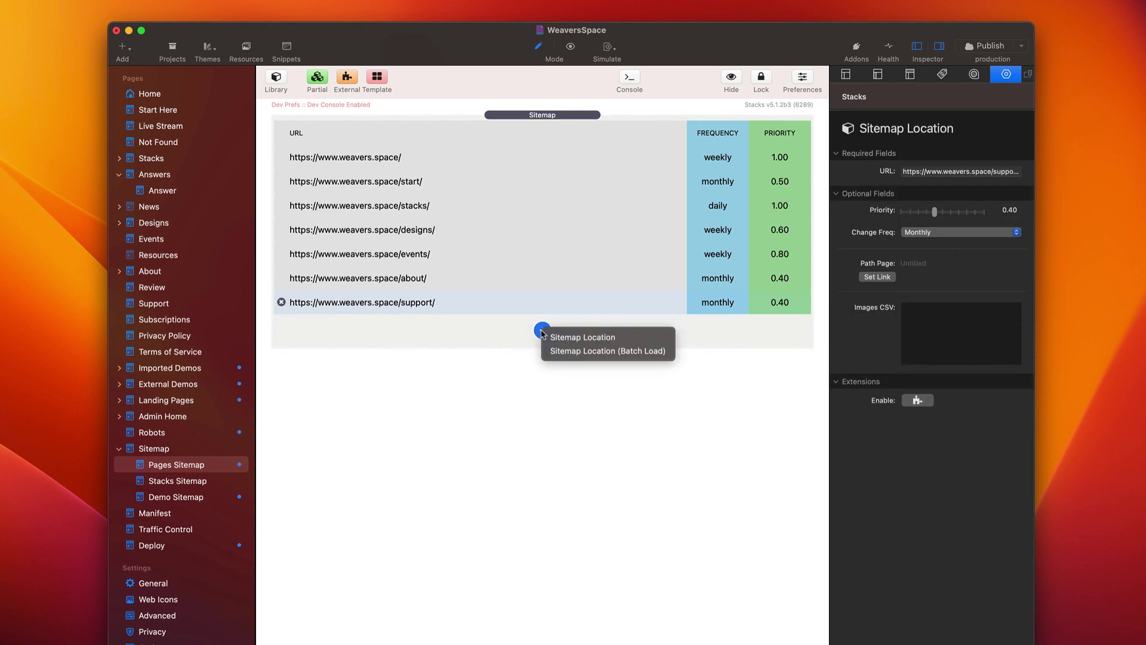
left_click(592, 352)
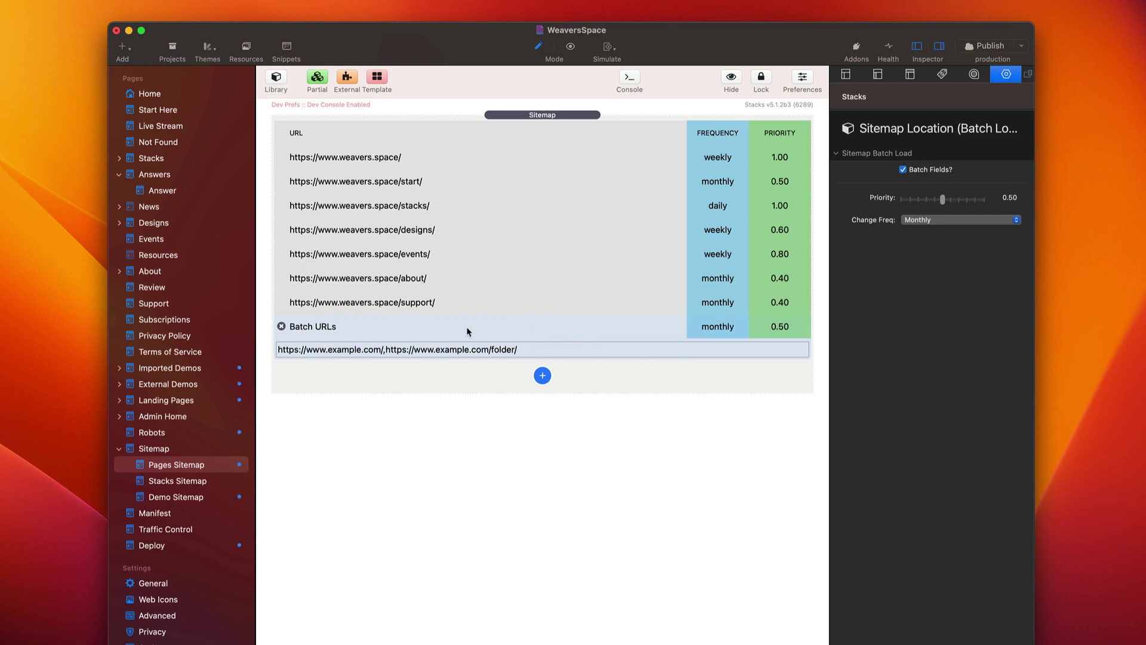
double_click(507, 352)
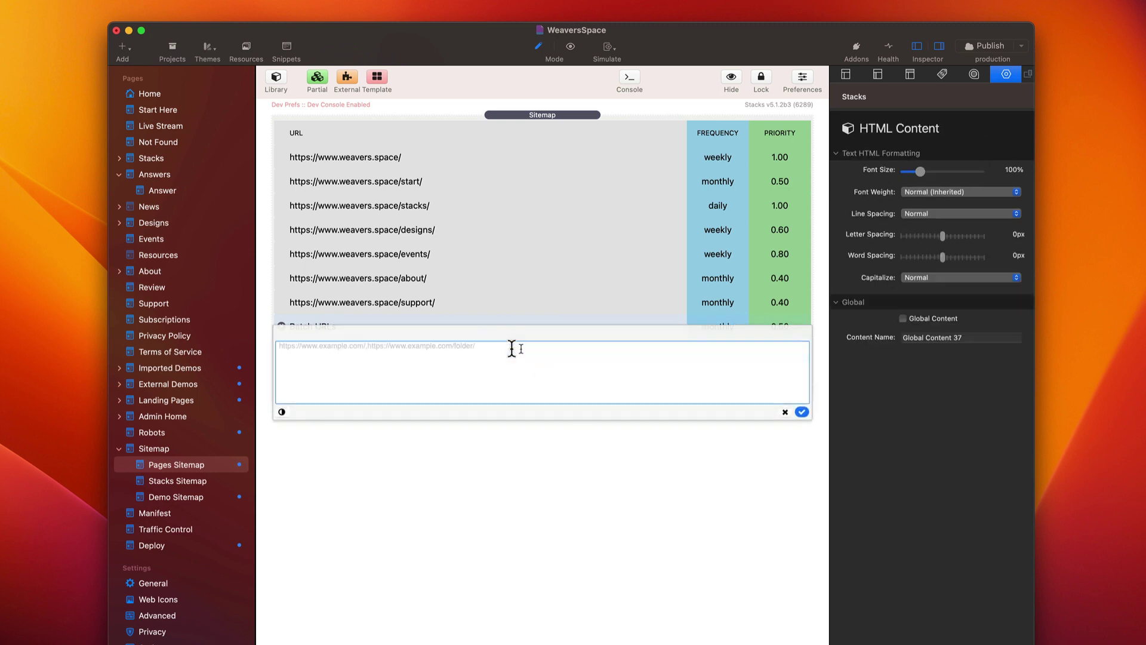
left_click(801, 412)
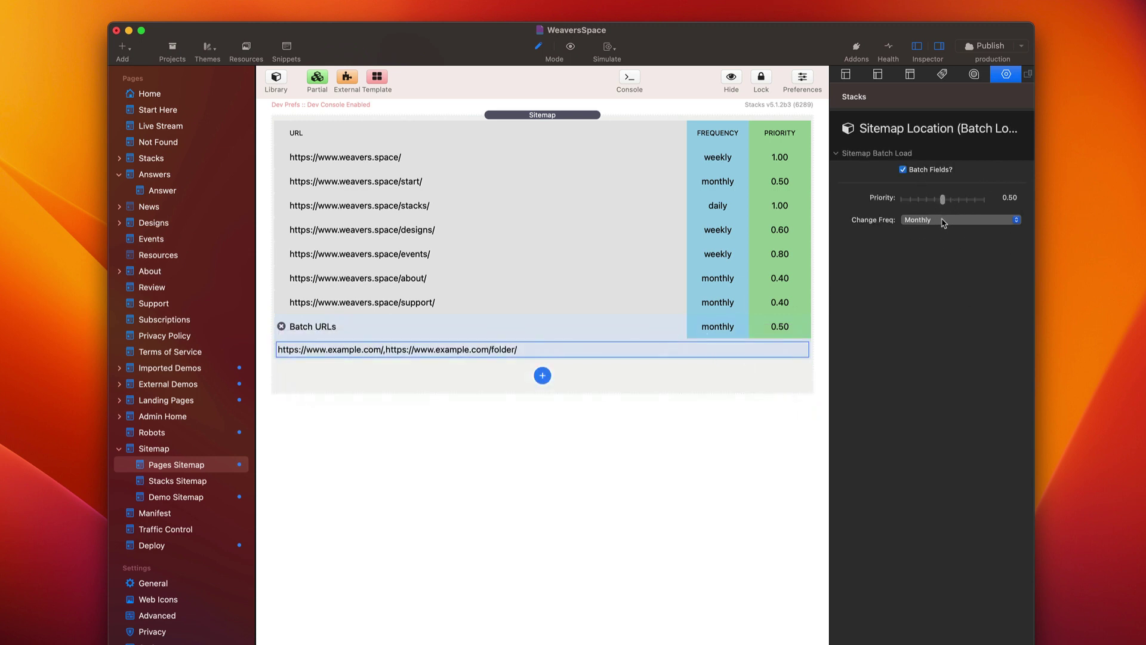
mouse_move(939, 222)
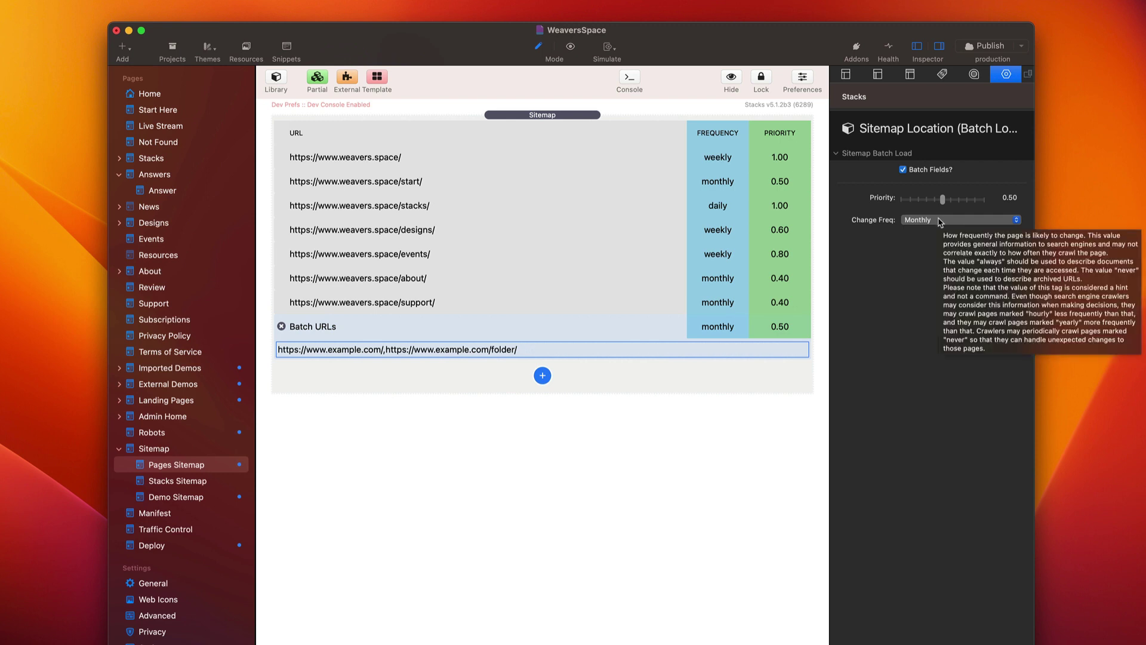
double_click(545, 351)
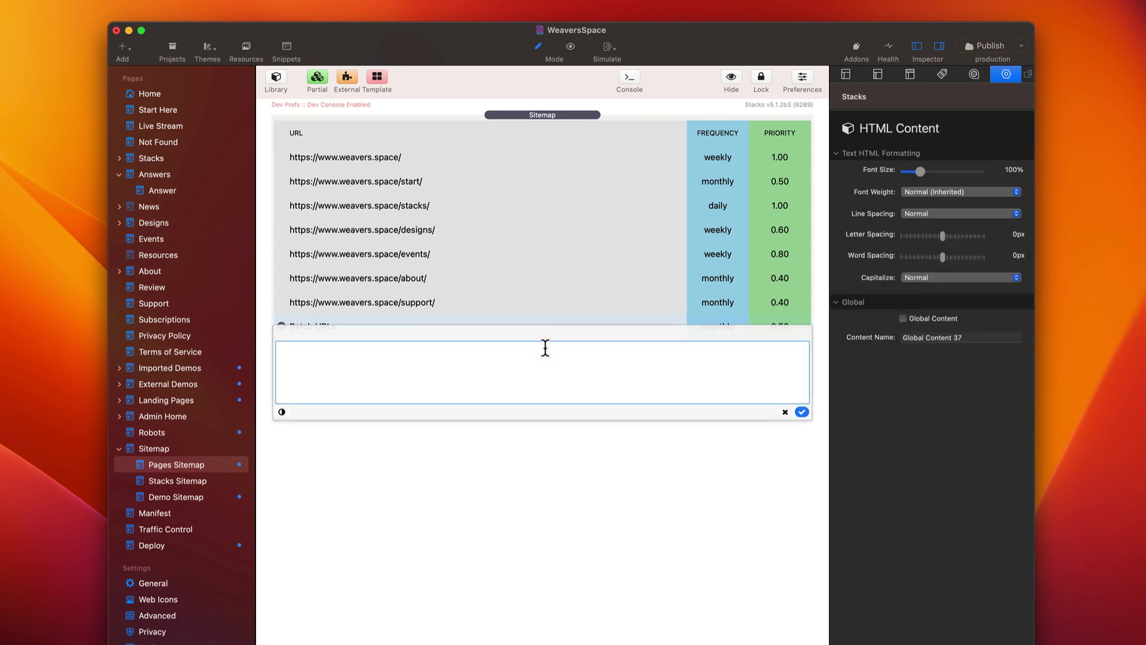
left_click(784, 412)
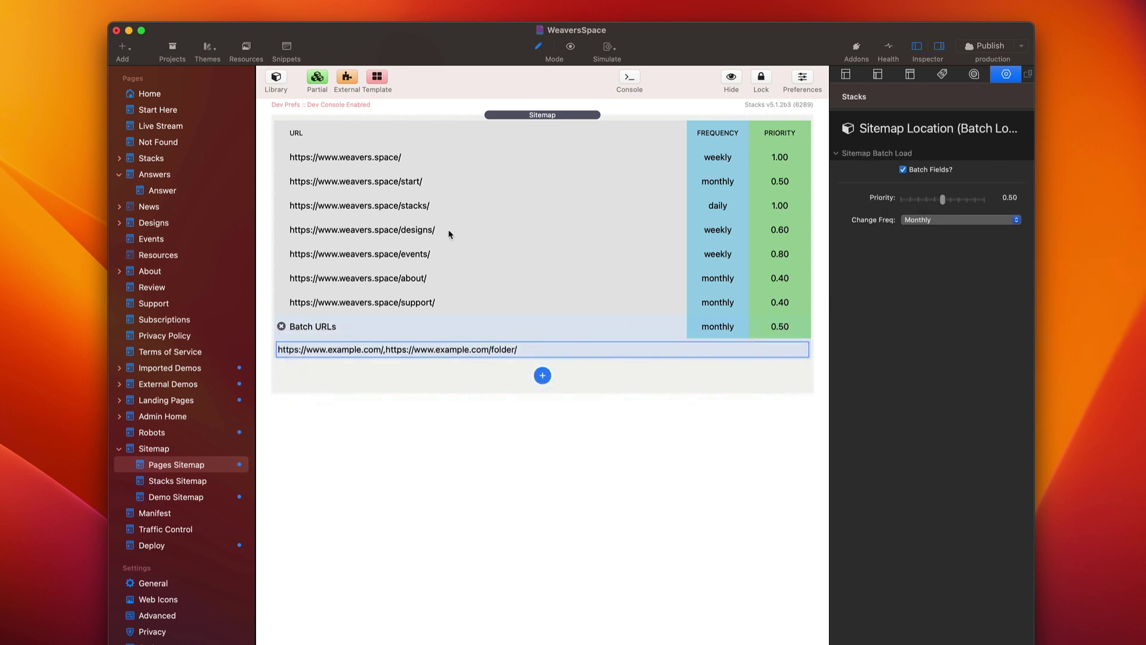
Review the page URL entries, then delete the Batch URLs entry from the sitemap
left_click(413, 160)
left_click(413, 182)
left_click(408, 231)
left_click(408, 255)
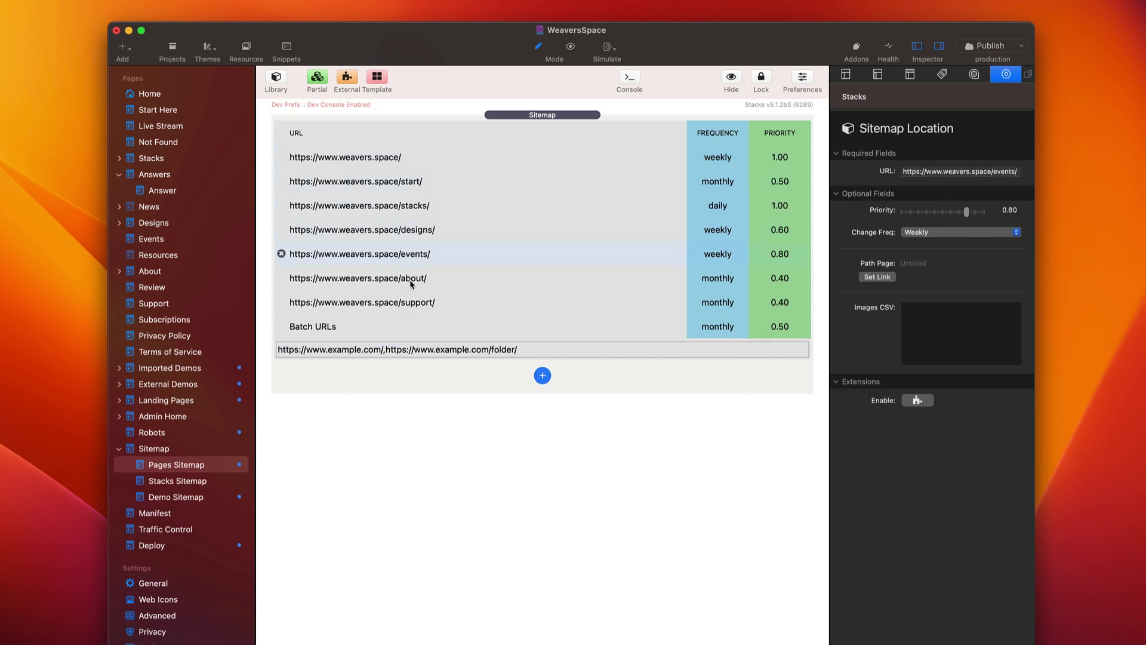
left_click(439, 328)
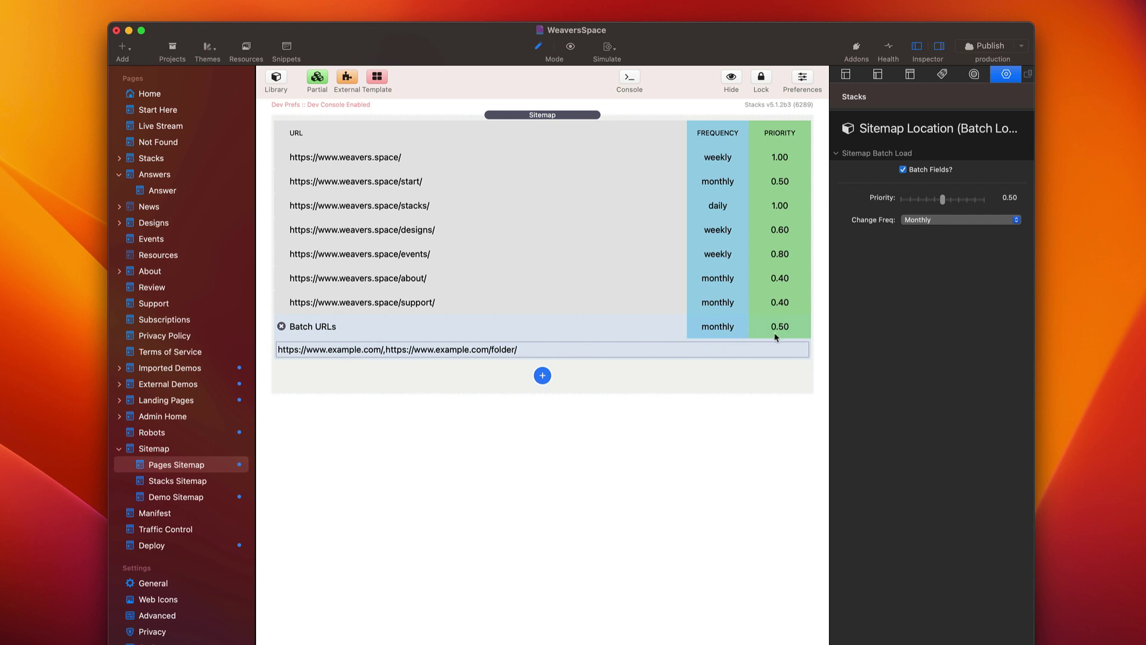
key("BackSpace")
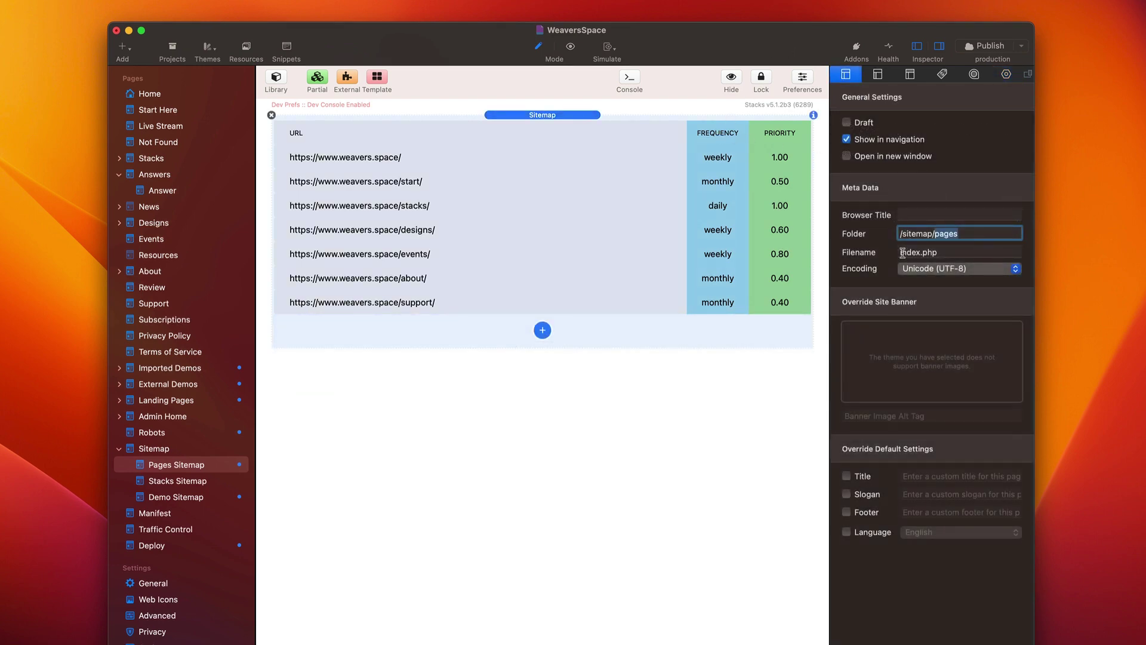
Remove 'pages' from the output folder so it reads /sitemap/, leaving filename index.php
left_click(951, 233)
double_click(950, 232)
key("BackSpace")
key("Tab")
left_click(965, 231)
left_click(957, 251)
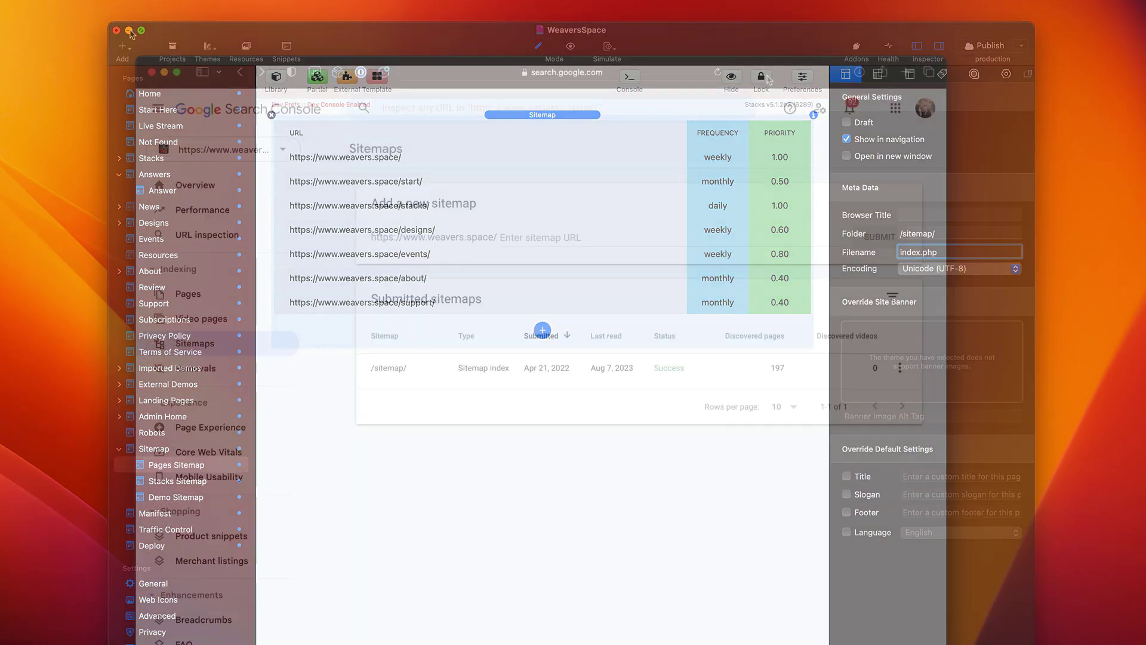
Check the indexing options menu for the /sitemap/ entry in Submitted sitemaps
left_click_drag(769, 80, 800, 40)
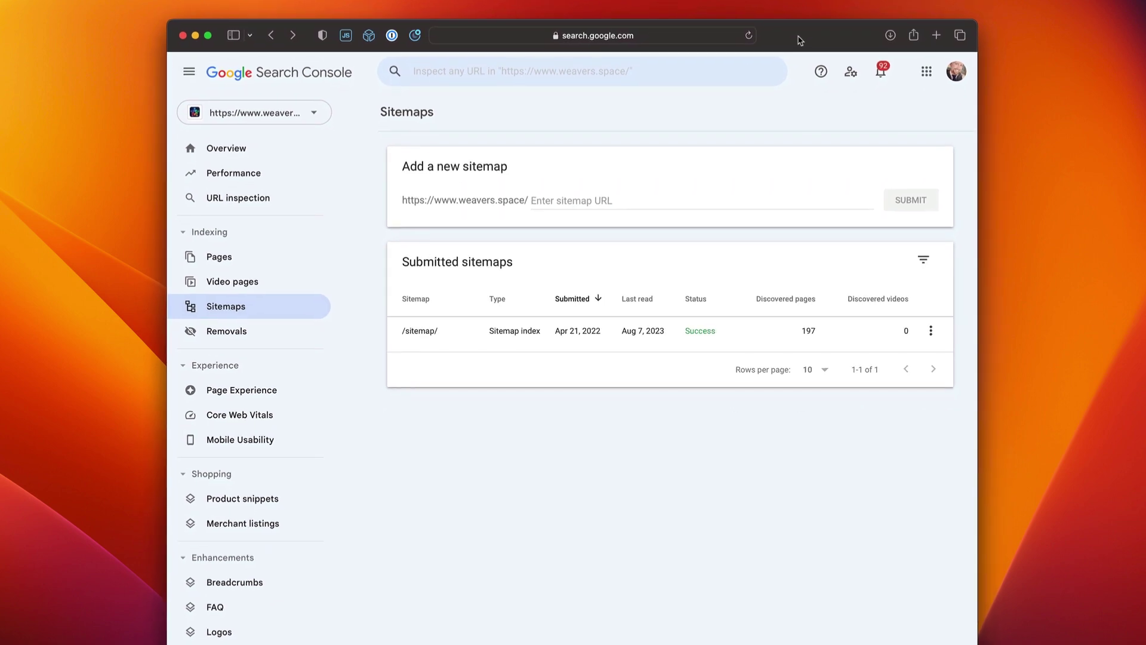
left_click(561, 204)
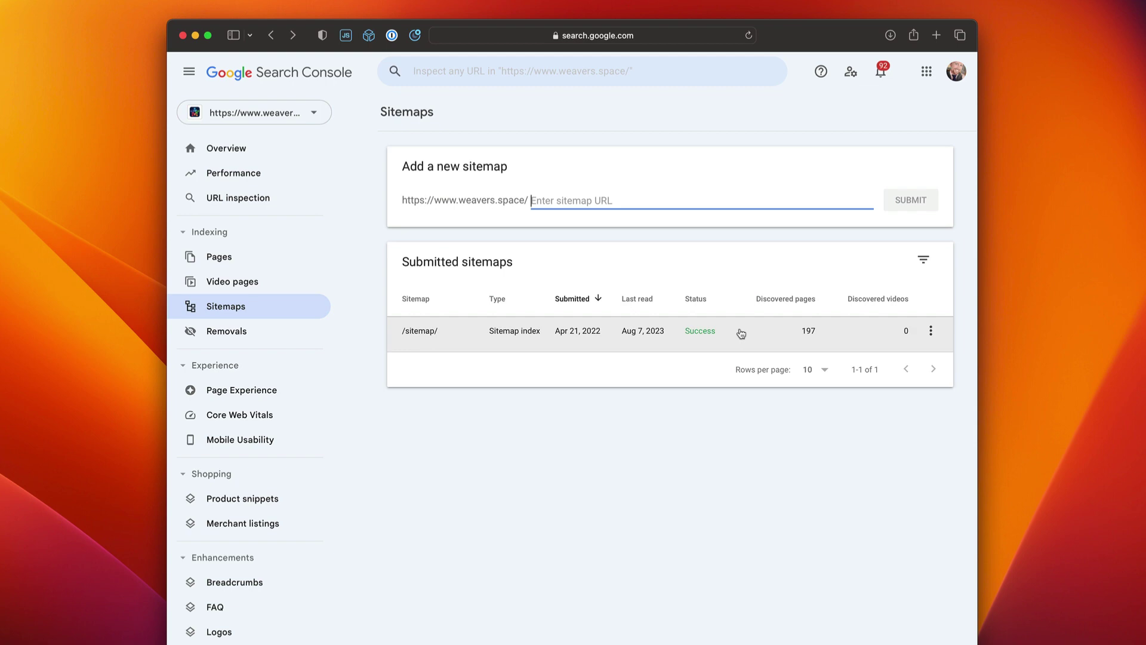
left_click(931, 332)
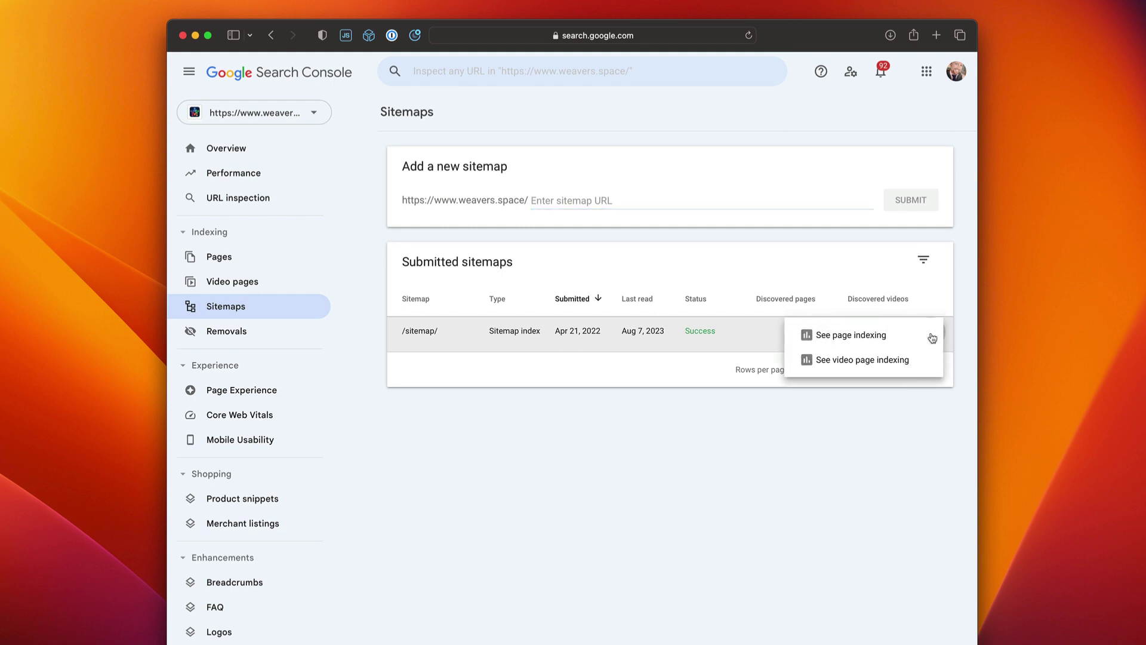
left_click(633, 407)
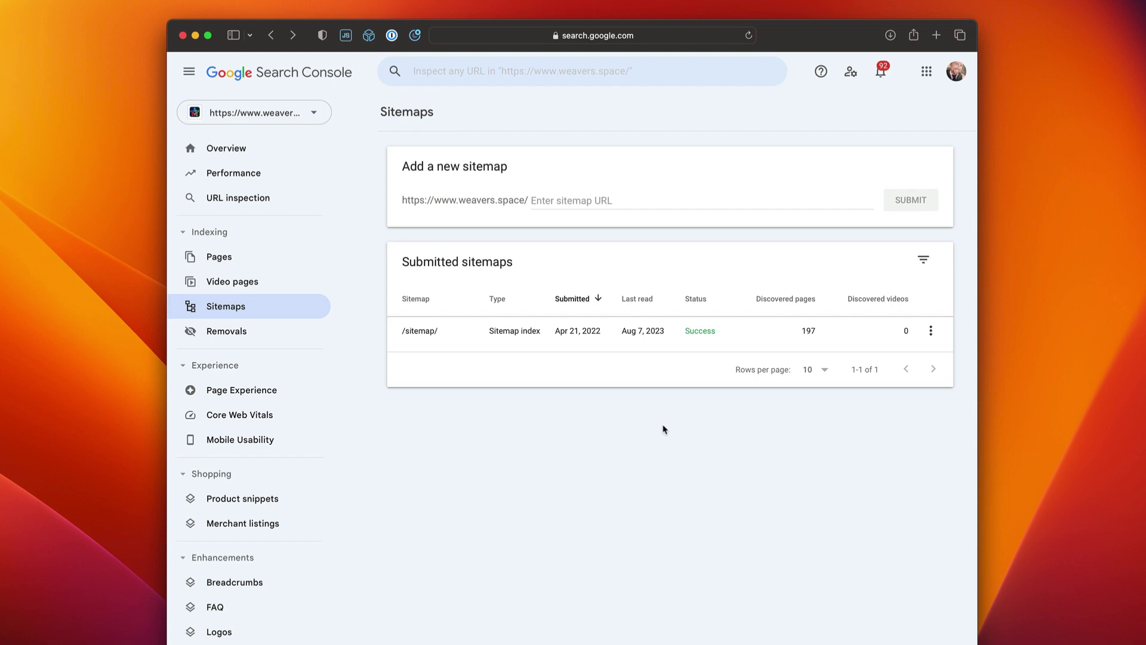
left_click(931, 330)
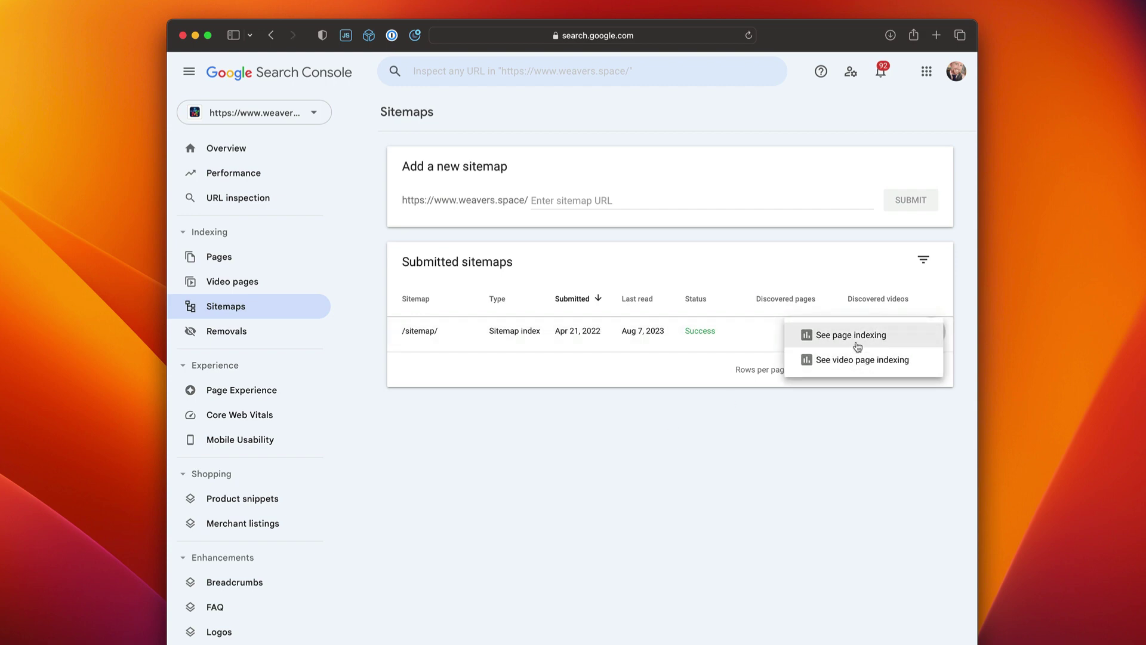
Open the /sitemap/ index details and review the demos row and header option menus, changing nothing
left_click(455, 333)
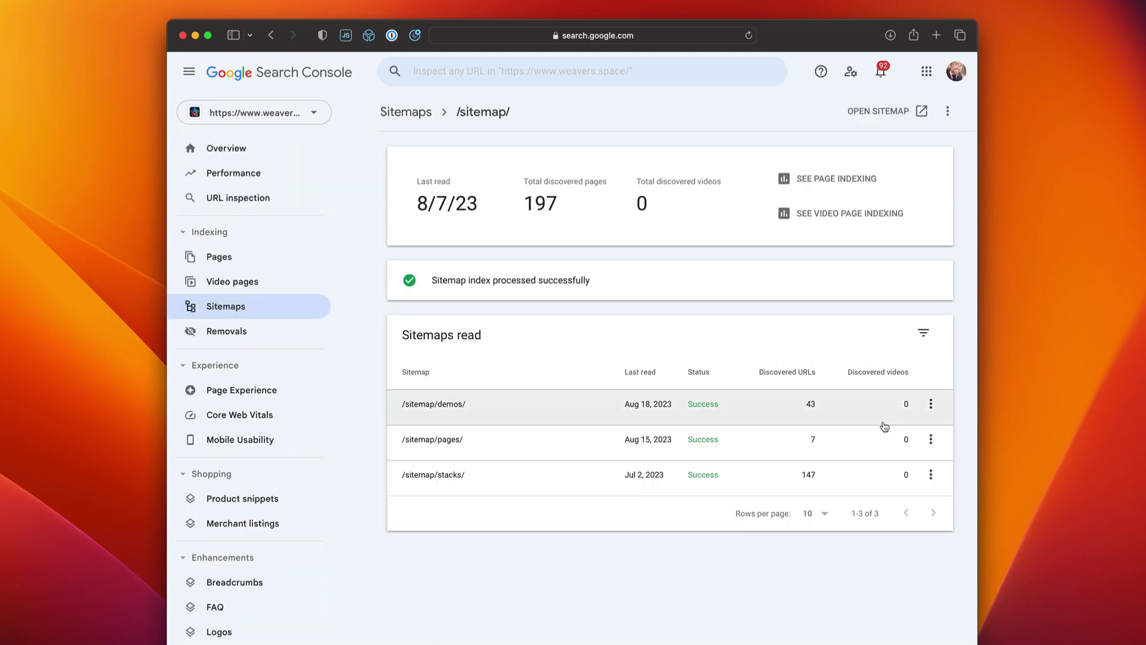
left_click(931, 404)
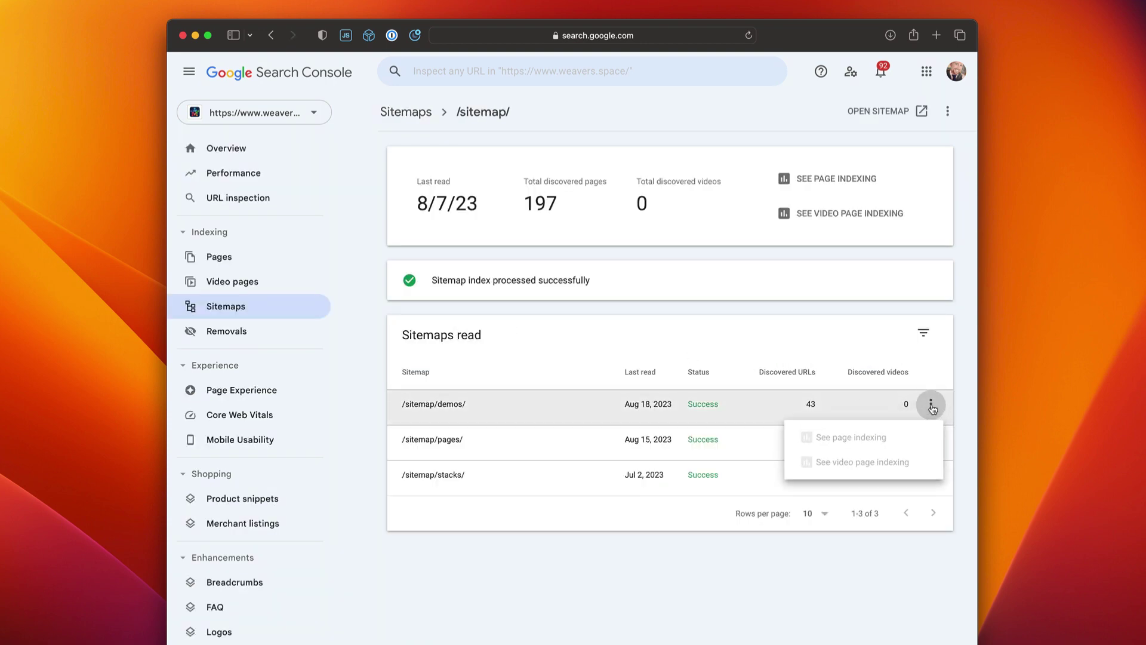
left_click(616, 519)
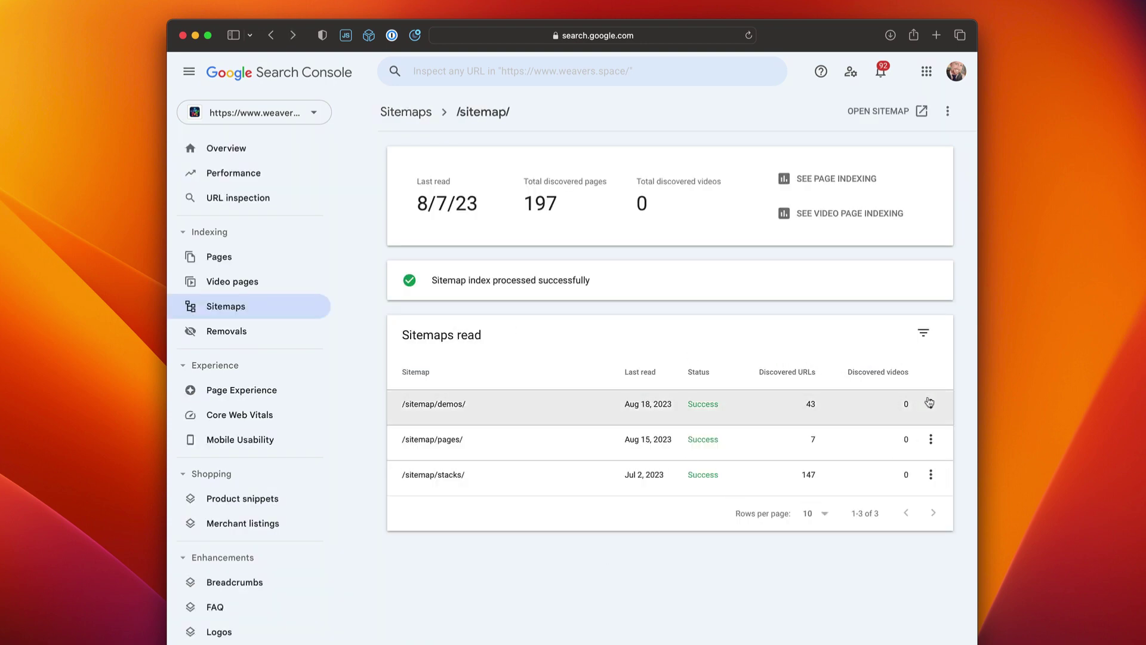
left_click(947, 113)
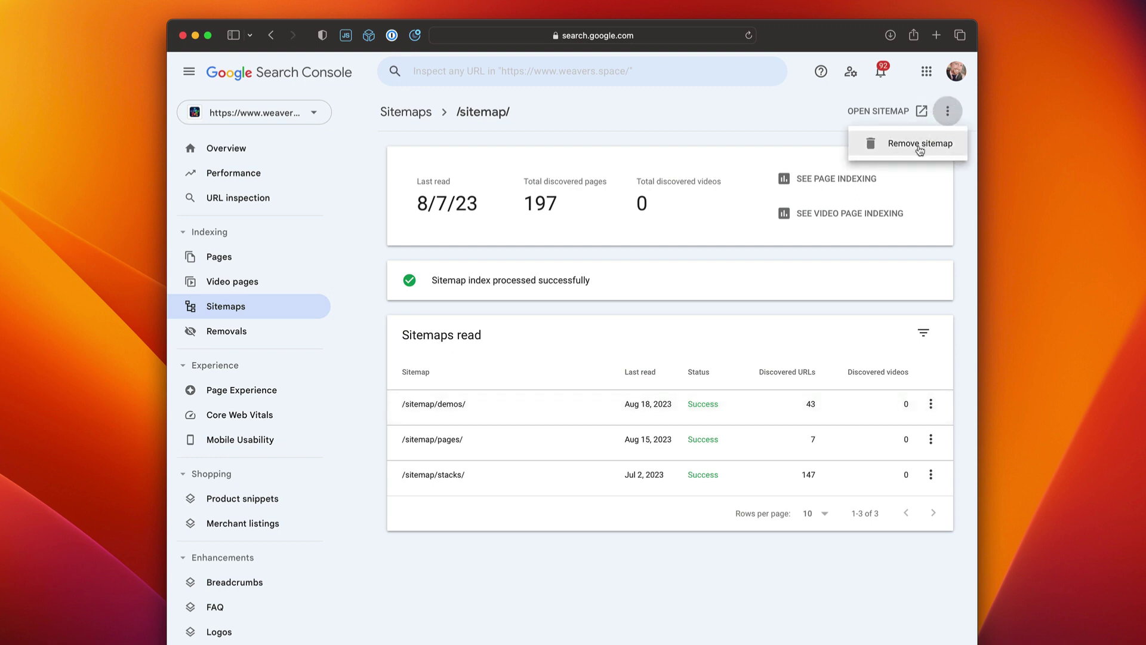
left_click(593, 132)
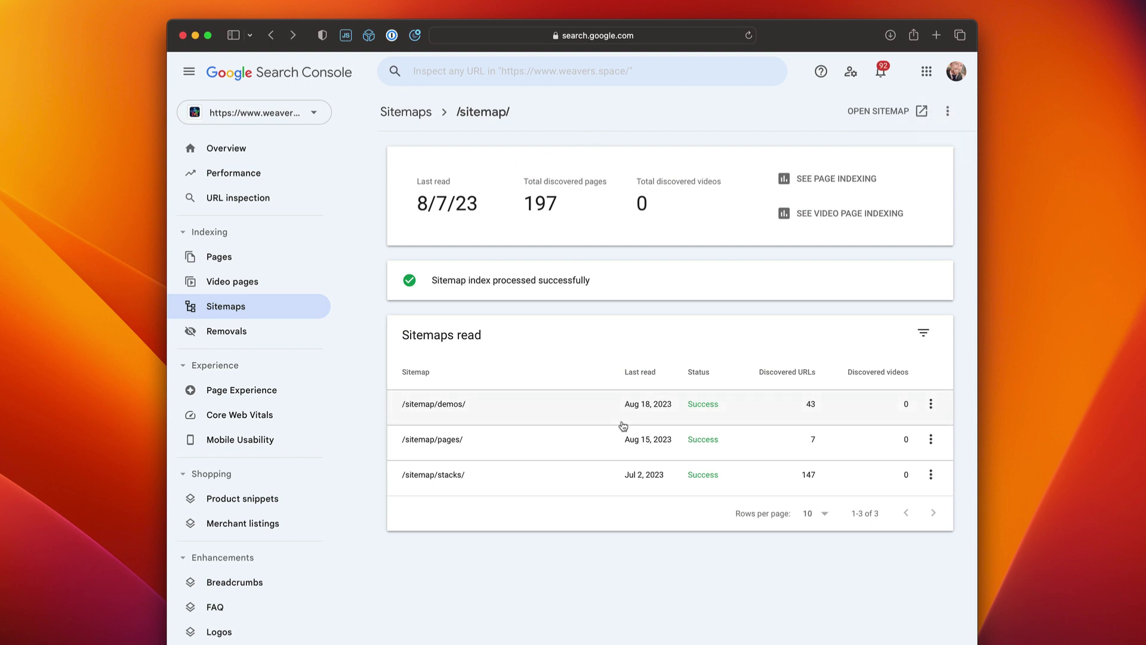
left_click(948, 113)
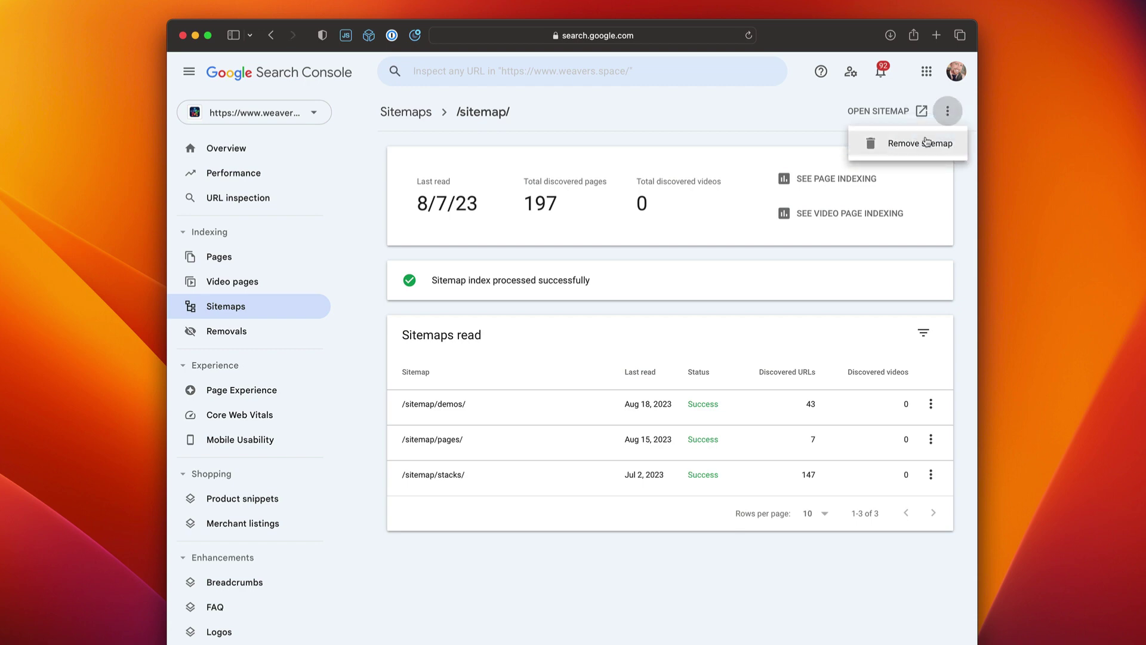
left_click(600, 139)
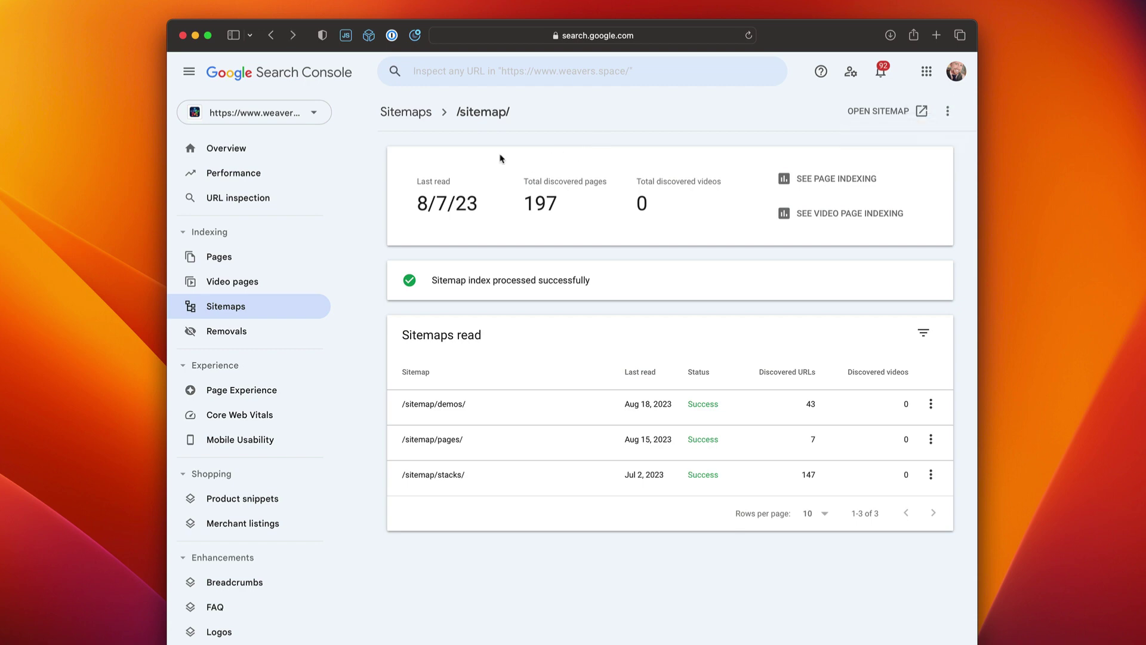
left_click(242, 312)
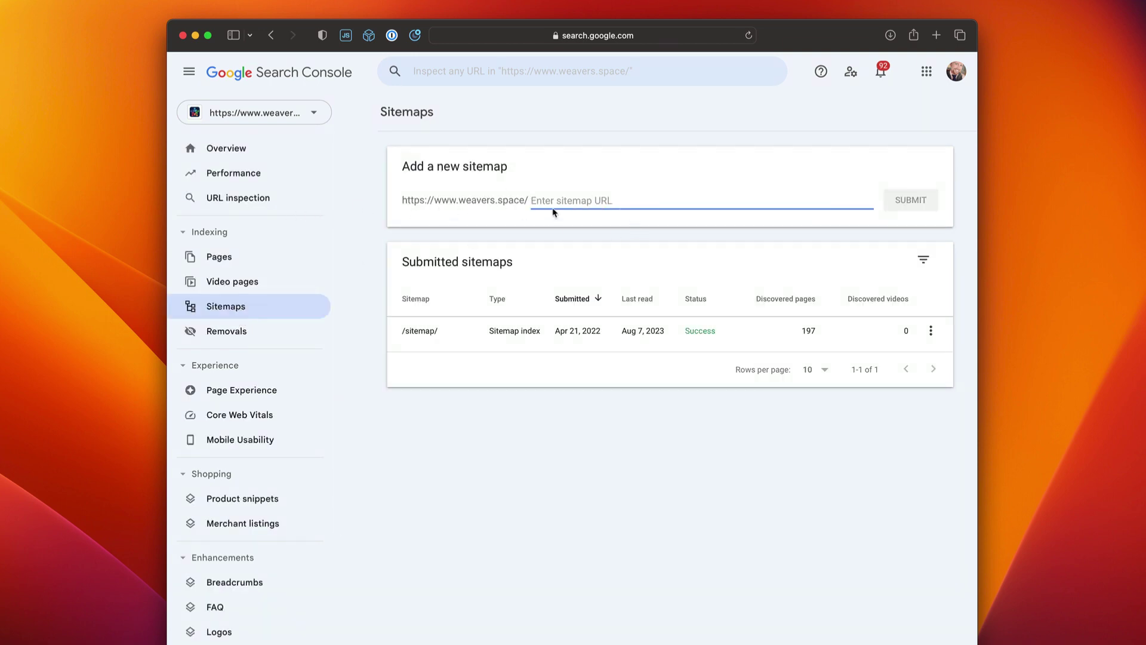
type("sitemap")
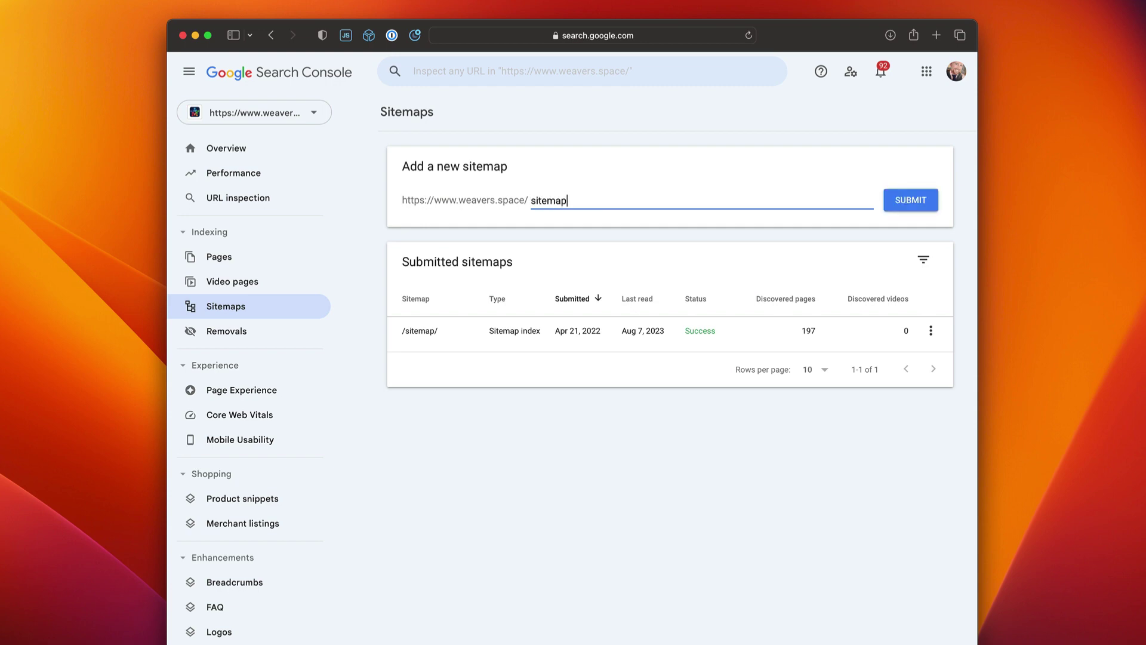
type("/index.php")
key("alt+shift+Left")
key("alt+shift+Left")
key("BackSpace")
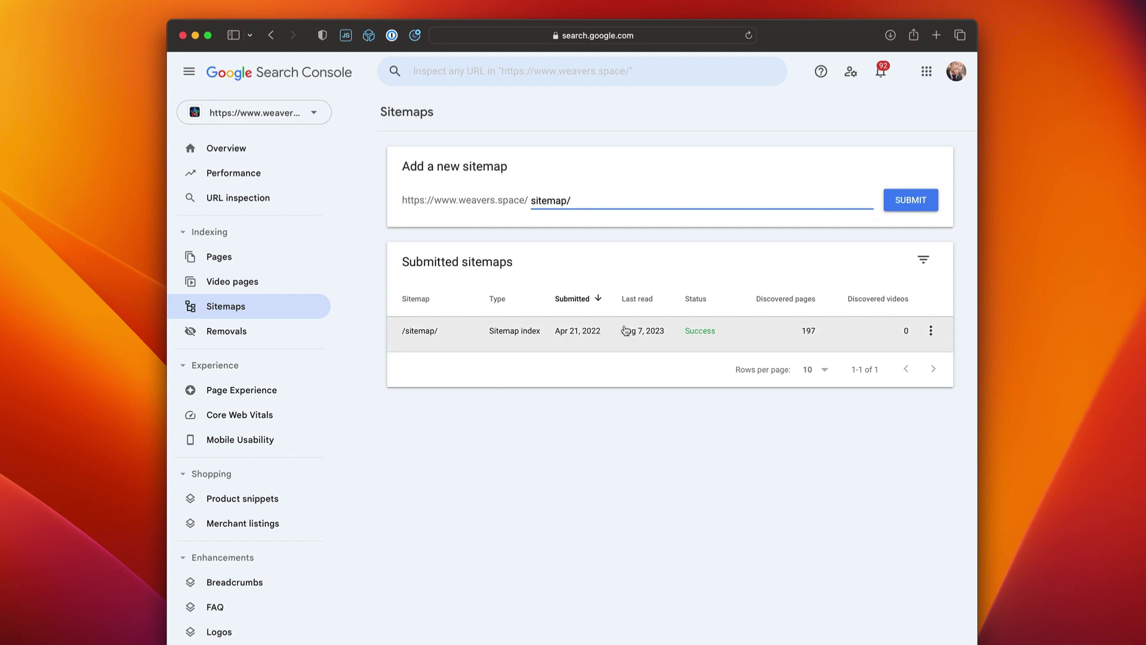
View the /sitemap/pages/ details (7 pages, read 8/15/23), then return to RapidWeaver
left_click(443, 332)
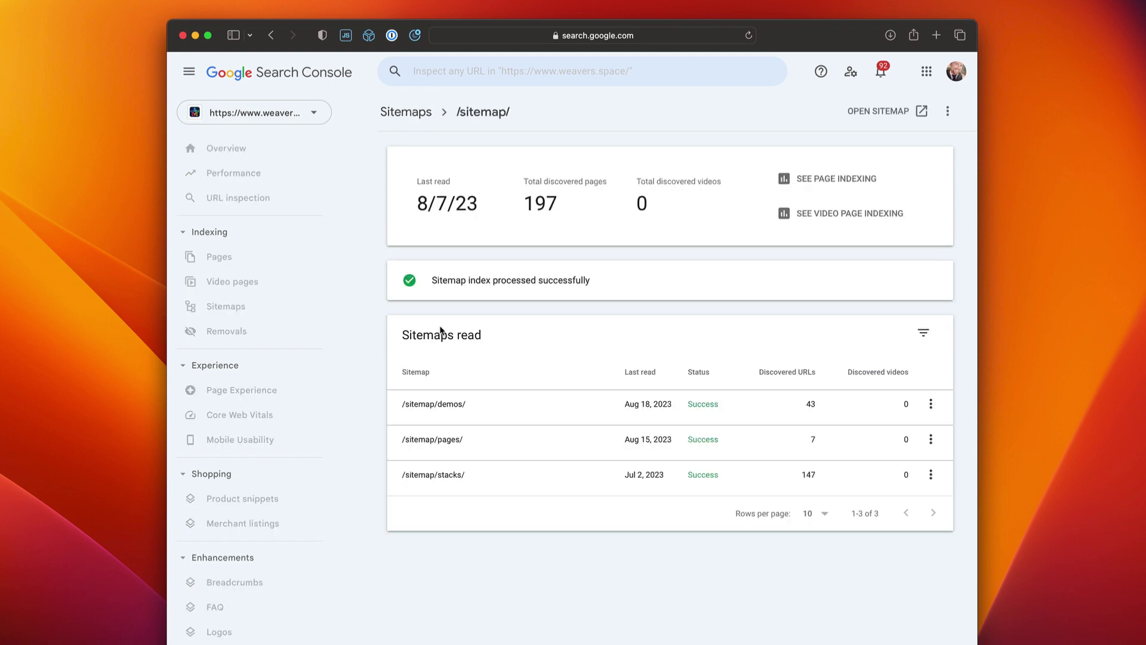
left_click(454, 441)
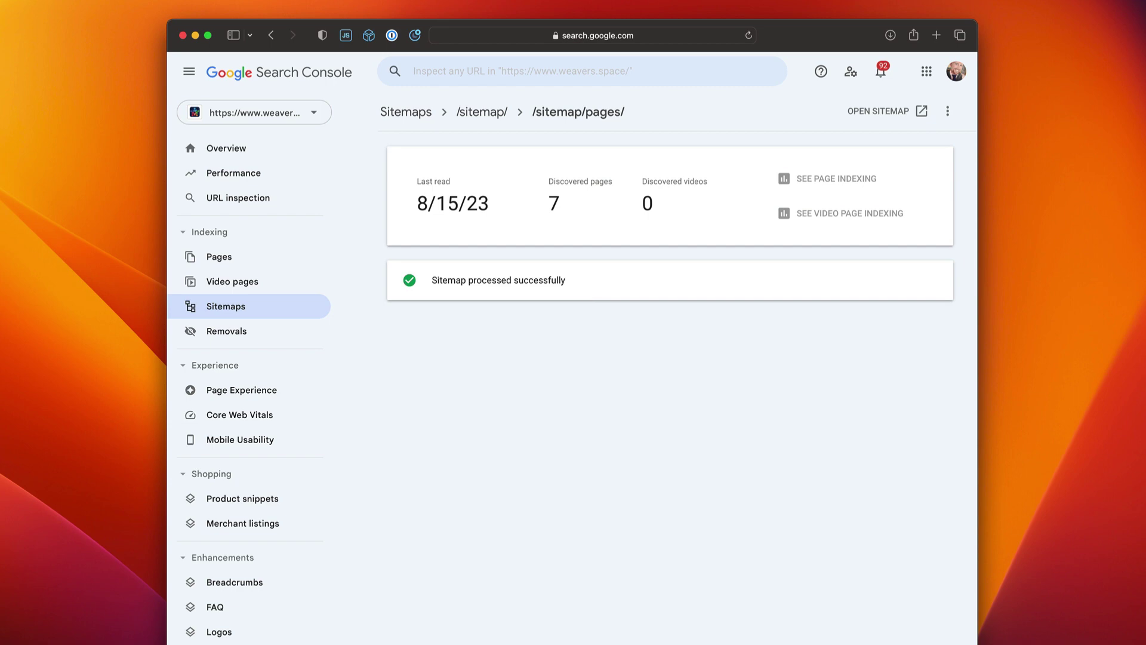
key("super+Tab")
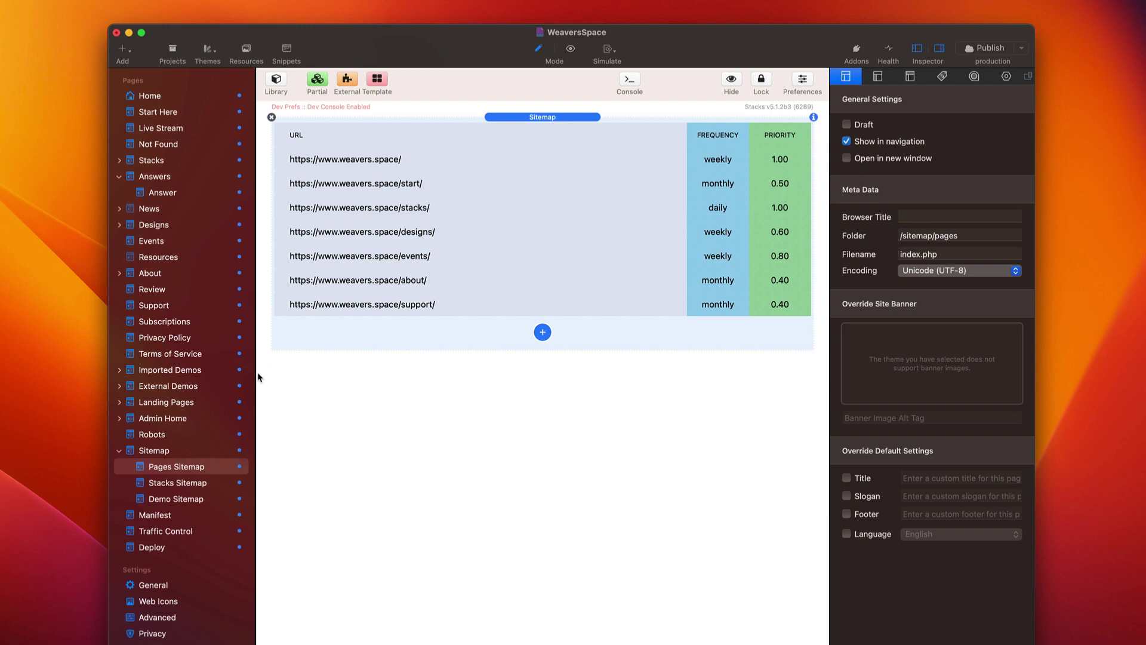
left_click(154, 451)
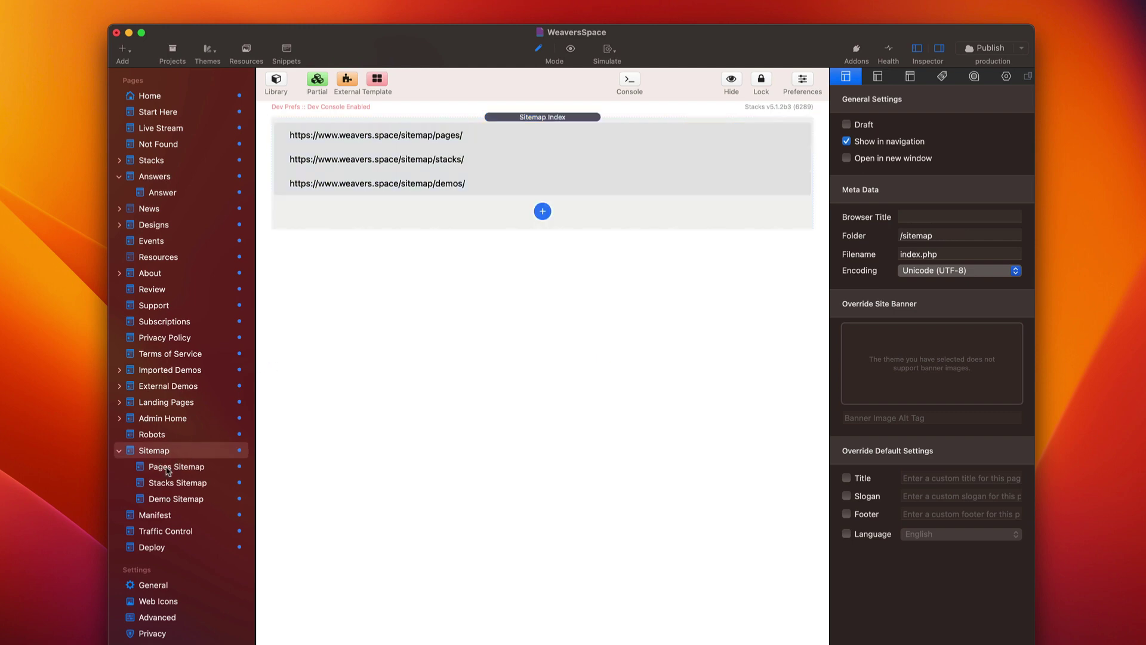
left_click(168, 471)
left_click(168, 485)
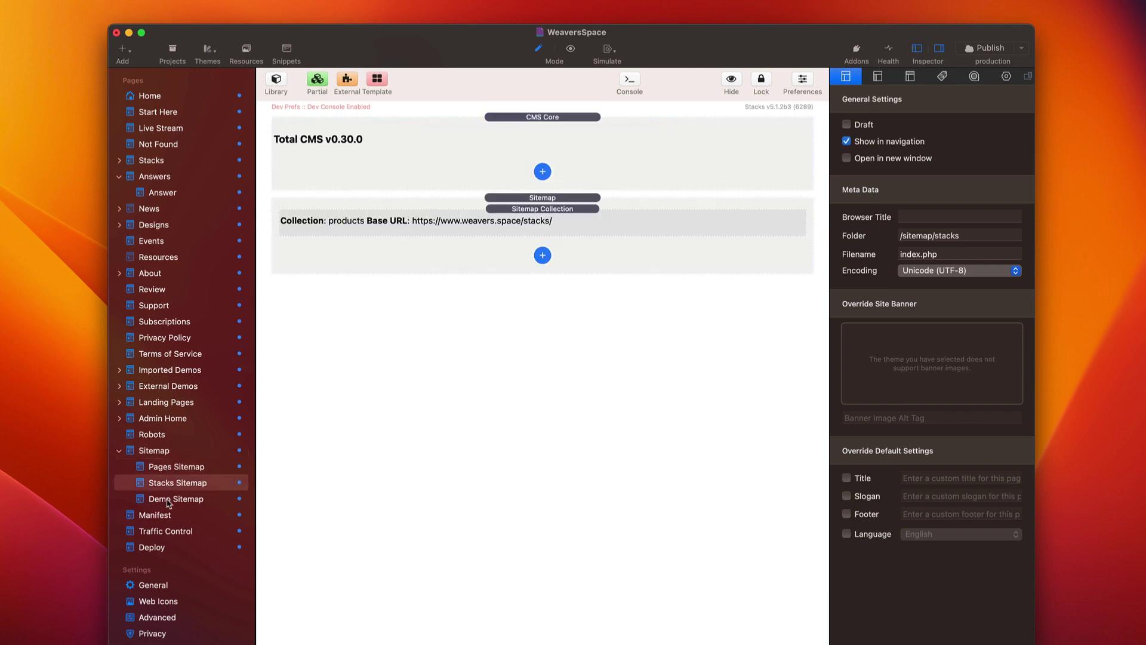
left_click(168, 501)
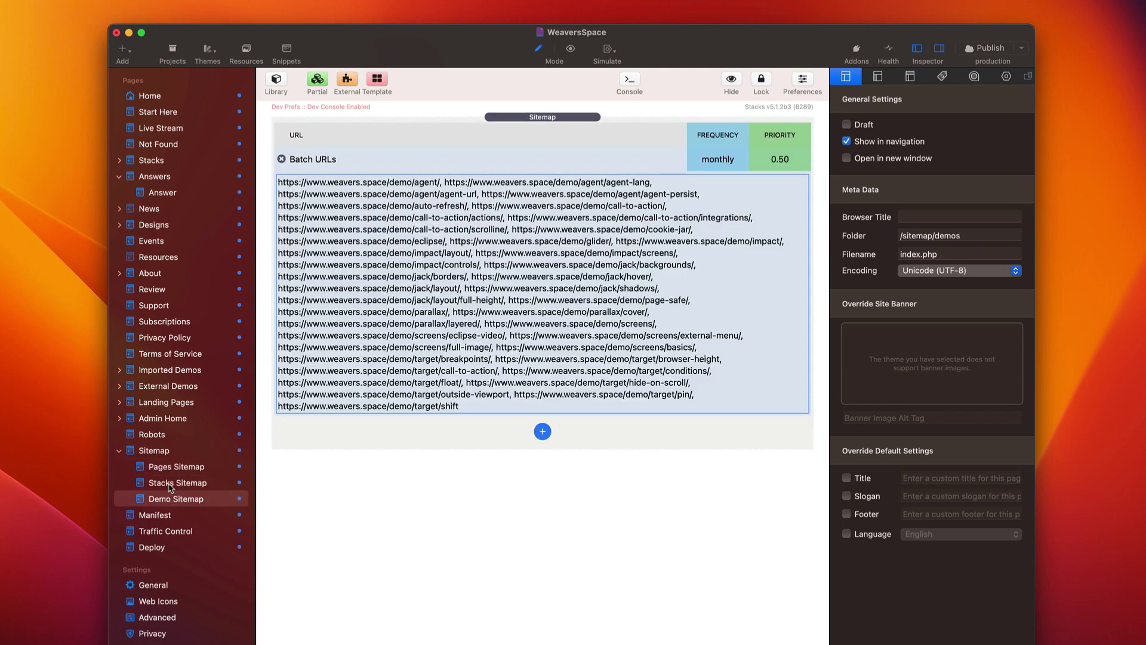
left_click(170, 483)
left_click(172, 470)
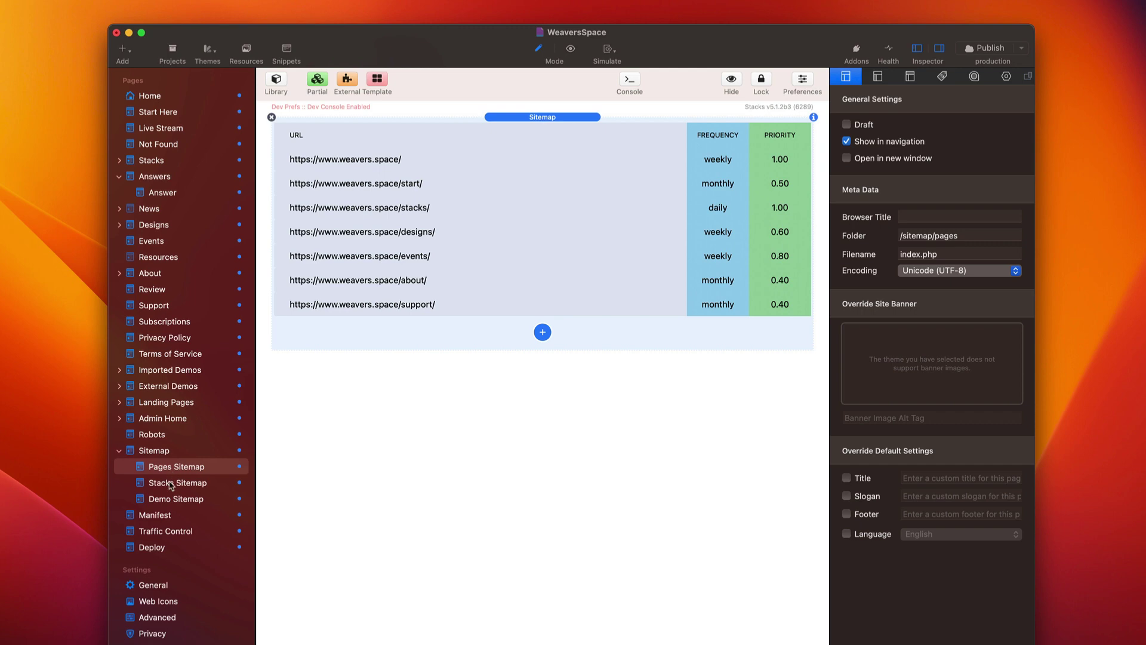
left_click(171, 485)
left_click(172, 472)
left_click(170, 486)
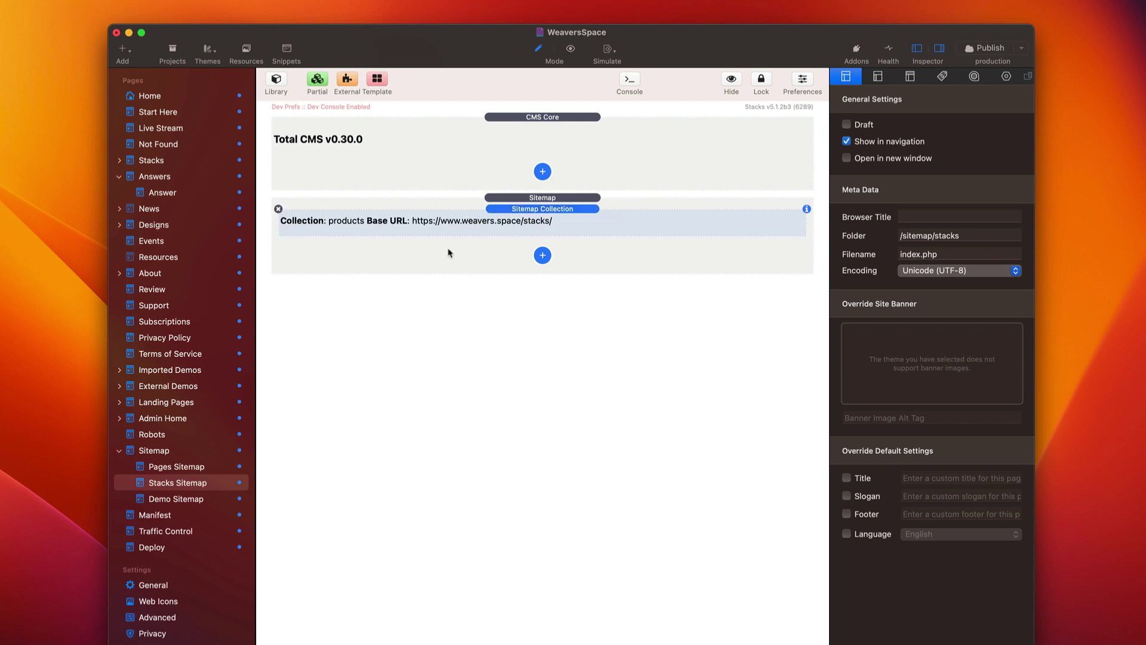
left_click(188, 499)
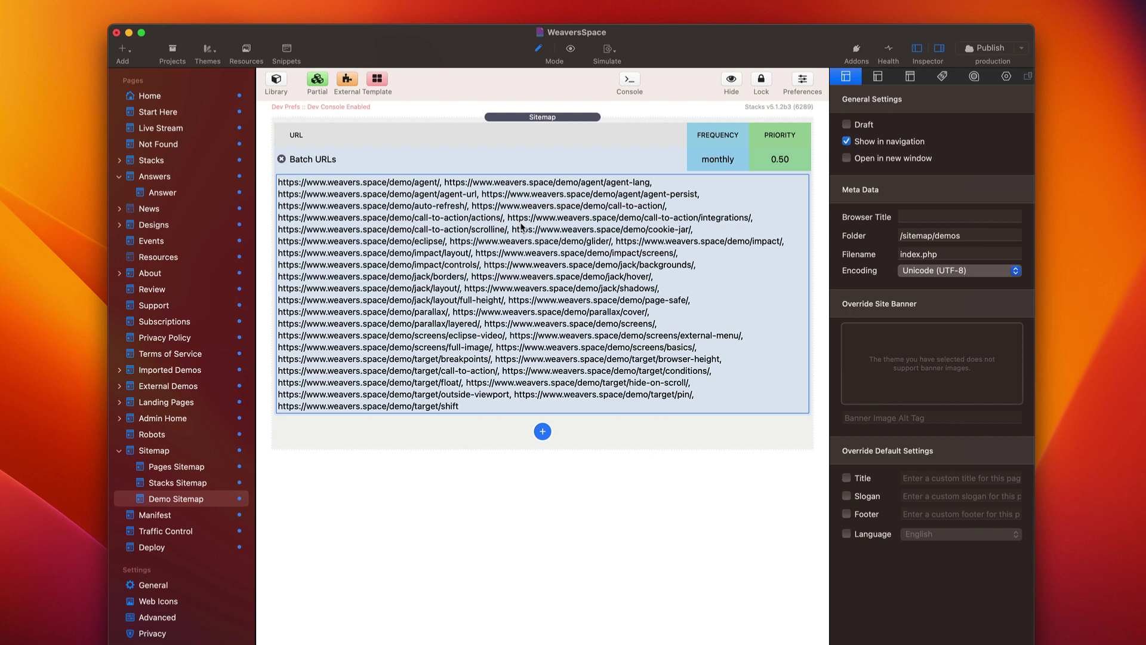
Review the Pages Sitemap page's folder /sitemap/pages and its file name, leaving them unchanged
left_click(178, 470)
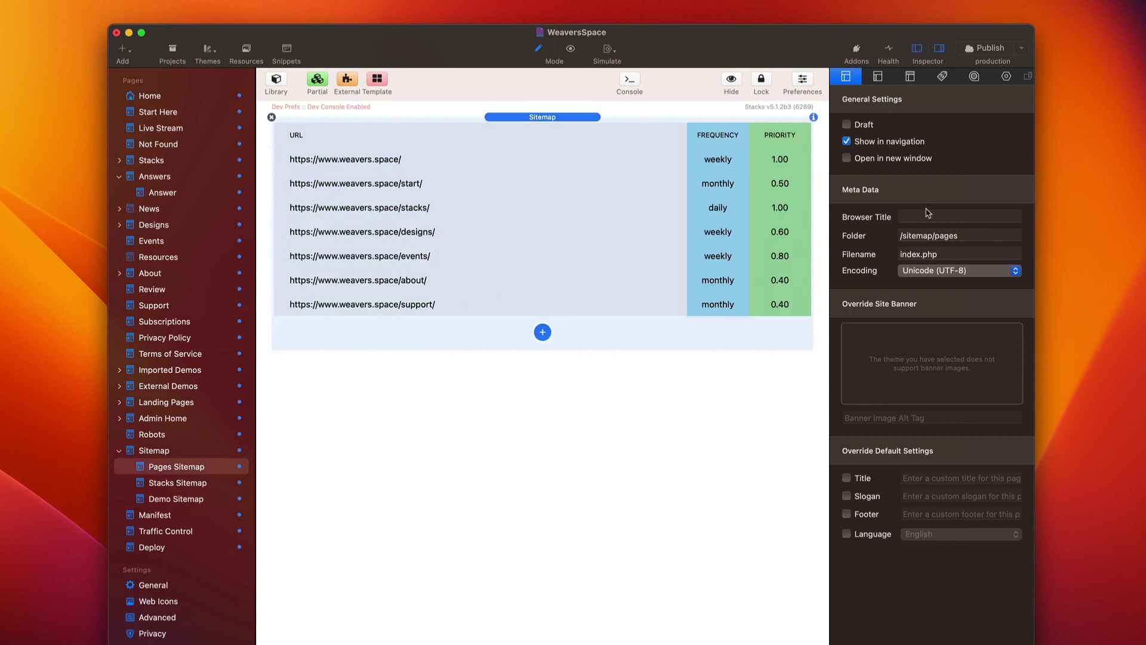
left_click(982, 236)
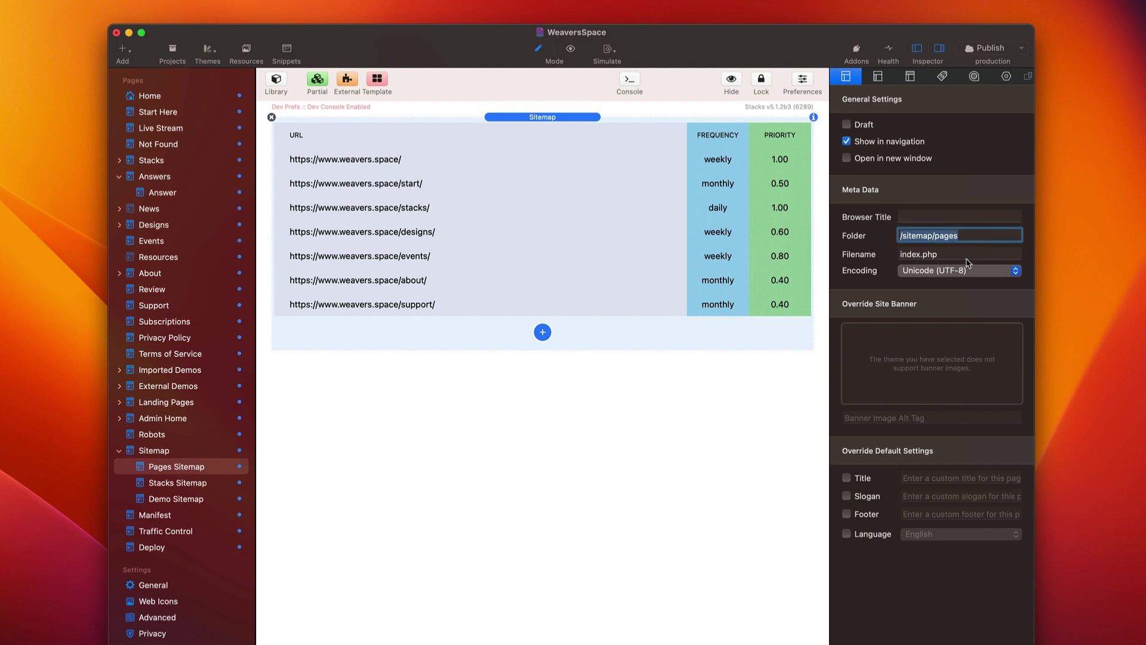
key("Tab")
left_click(980, 237)
double_click(969, 237)
left_click(973, 234)
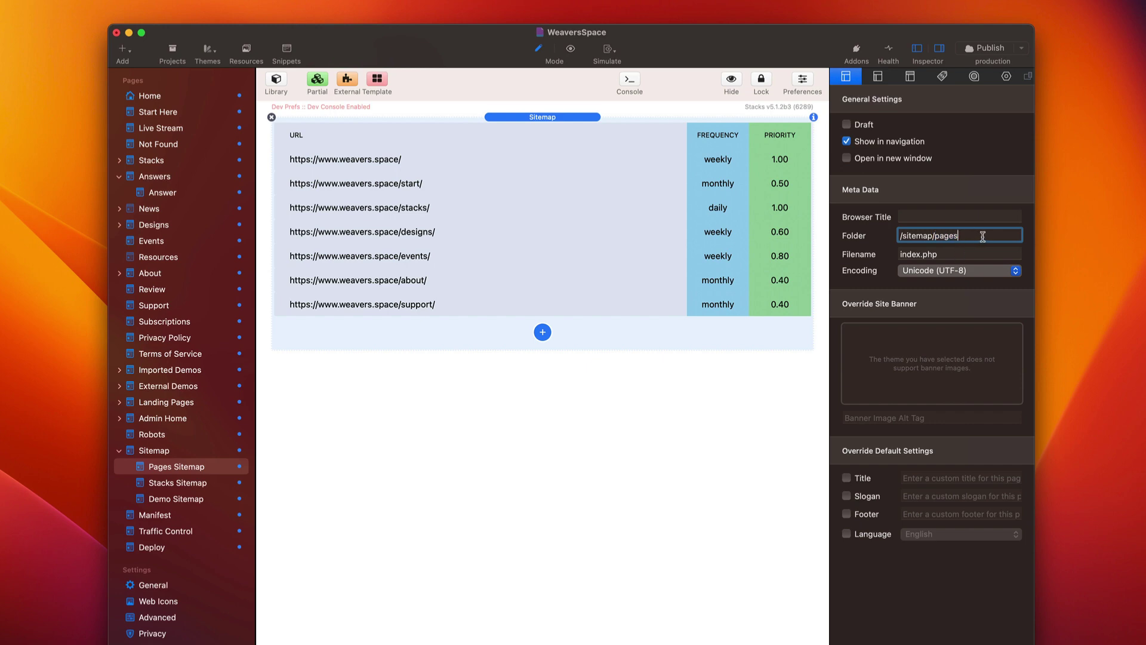
Inspect the Stacks Sitemap's Sitemap Collection and parent Sitemap stack, then go to Demo Sitemap
left_click(192, 484)
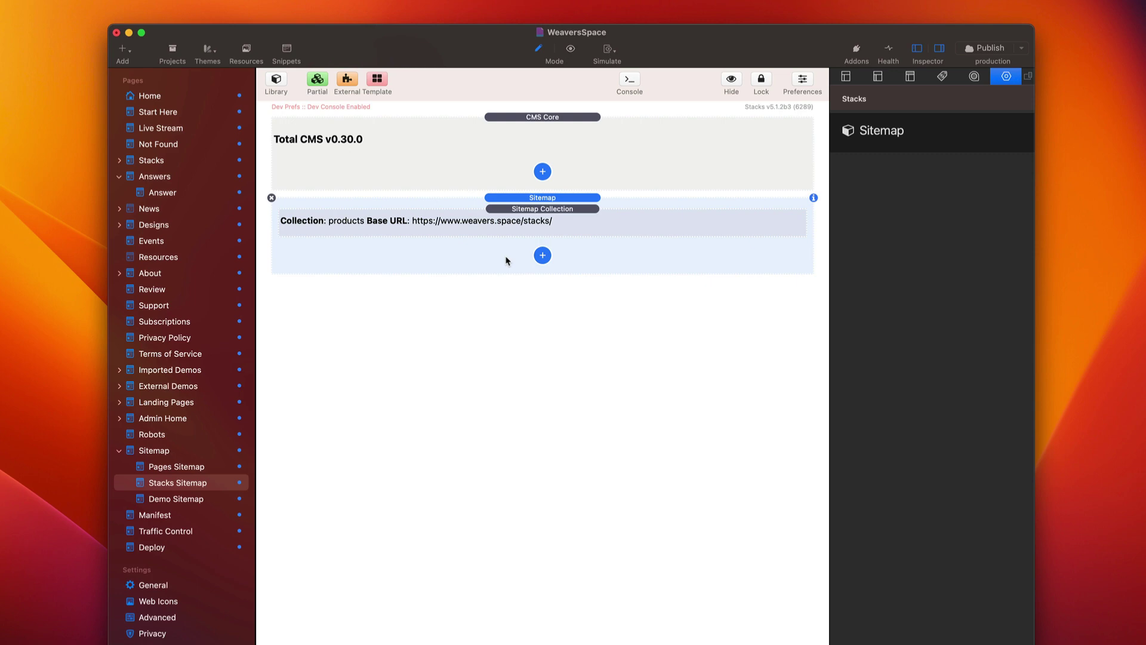
left_click(516, 230)
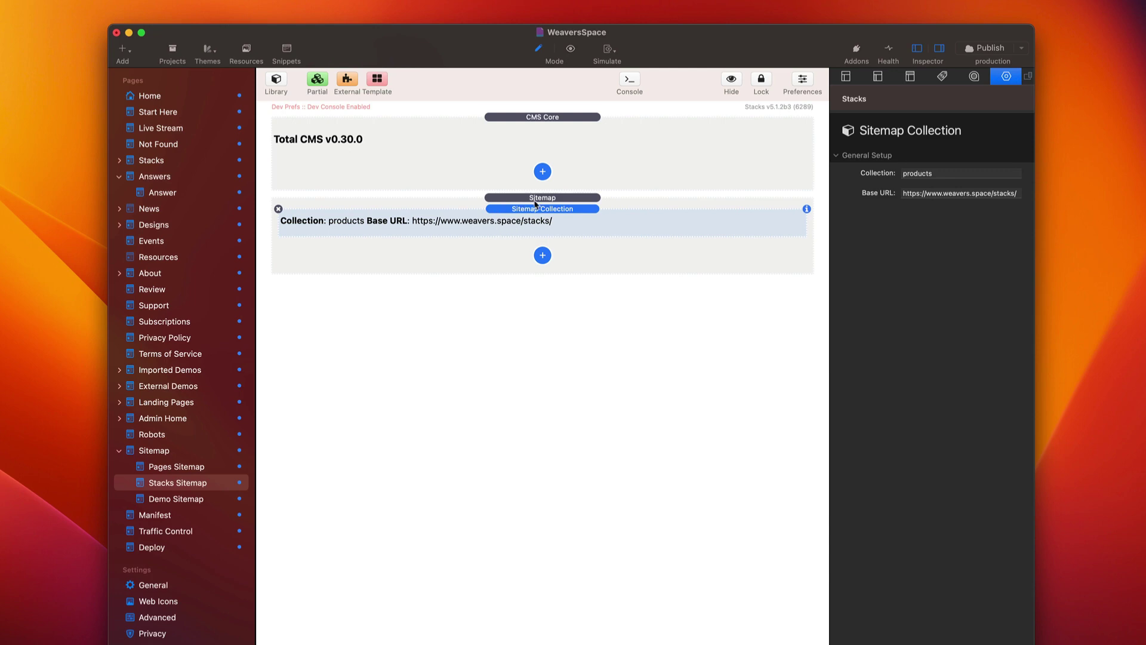
left_click(535, 201)
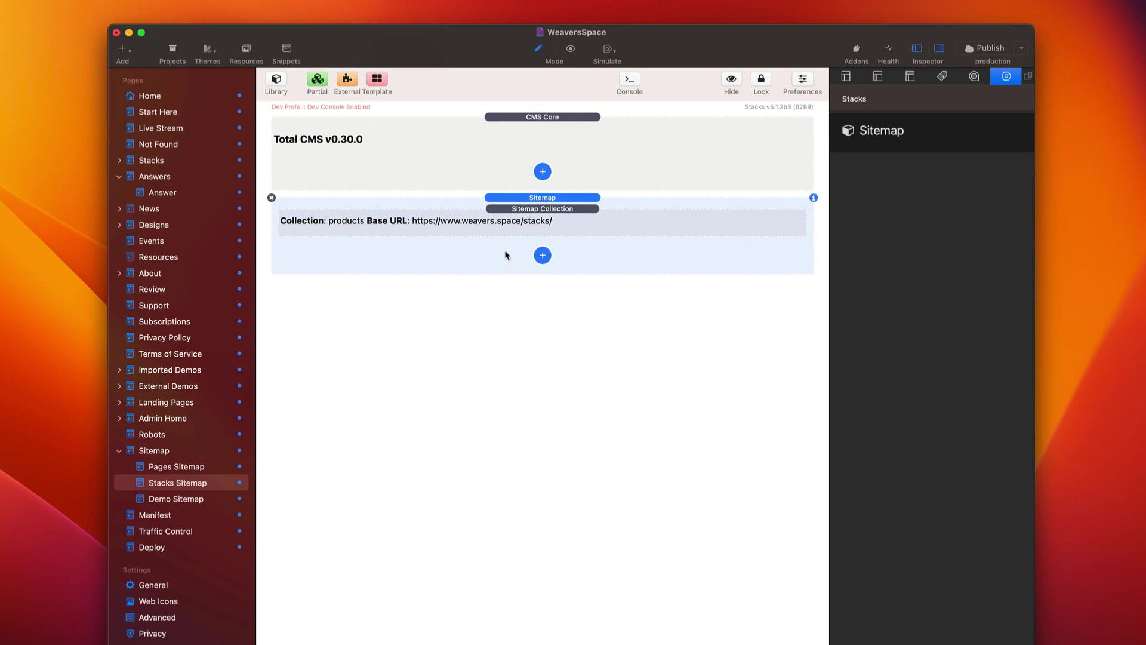
left_click(173, 501)
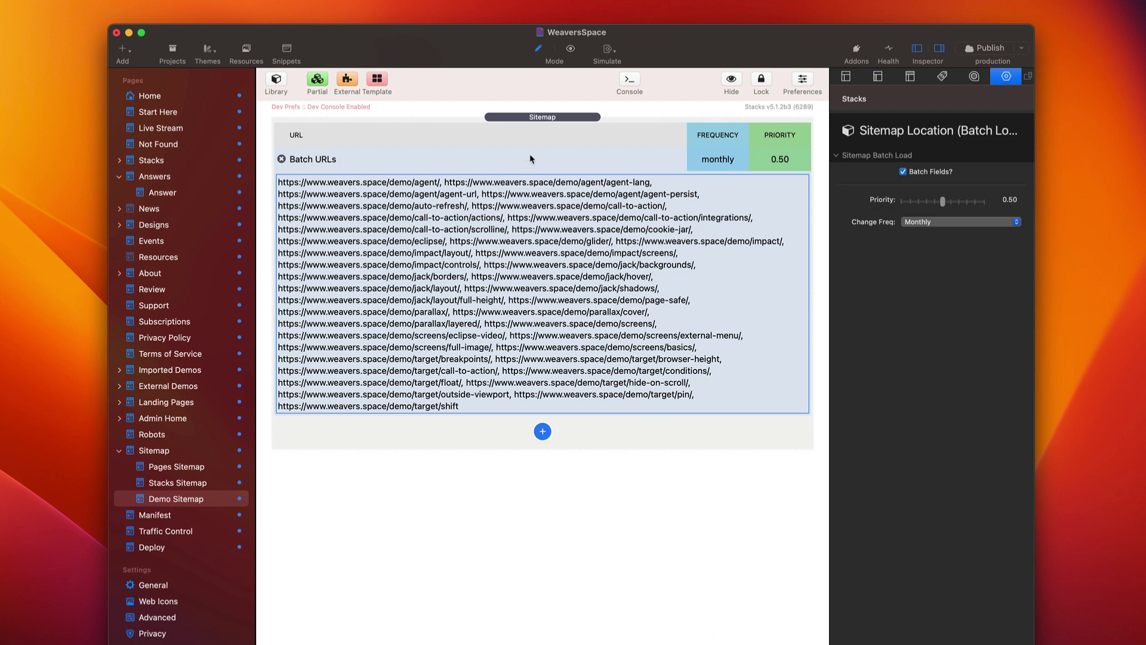
Review the Demo Sitemap's batch list of demo URLs in the editor and close it
double_click(521, 222)
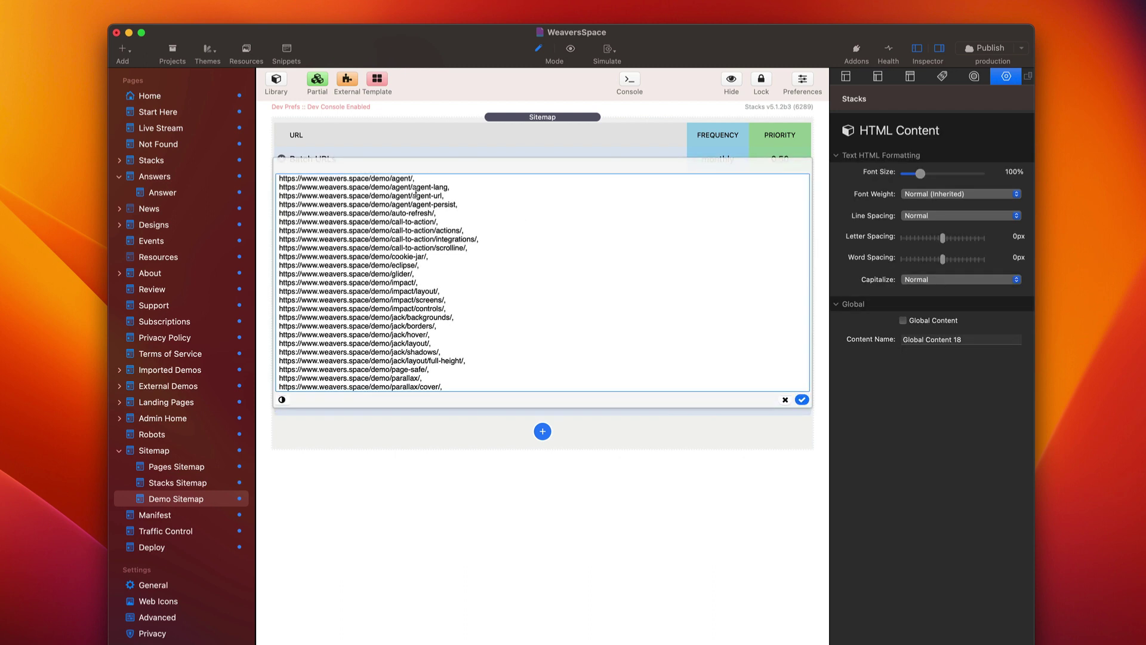
scroll(426, 233, "down", 5)
scroll(426, 233, "up", 5)
scroll(426, 233, "down", 5)
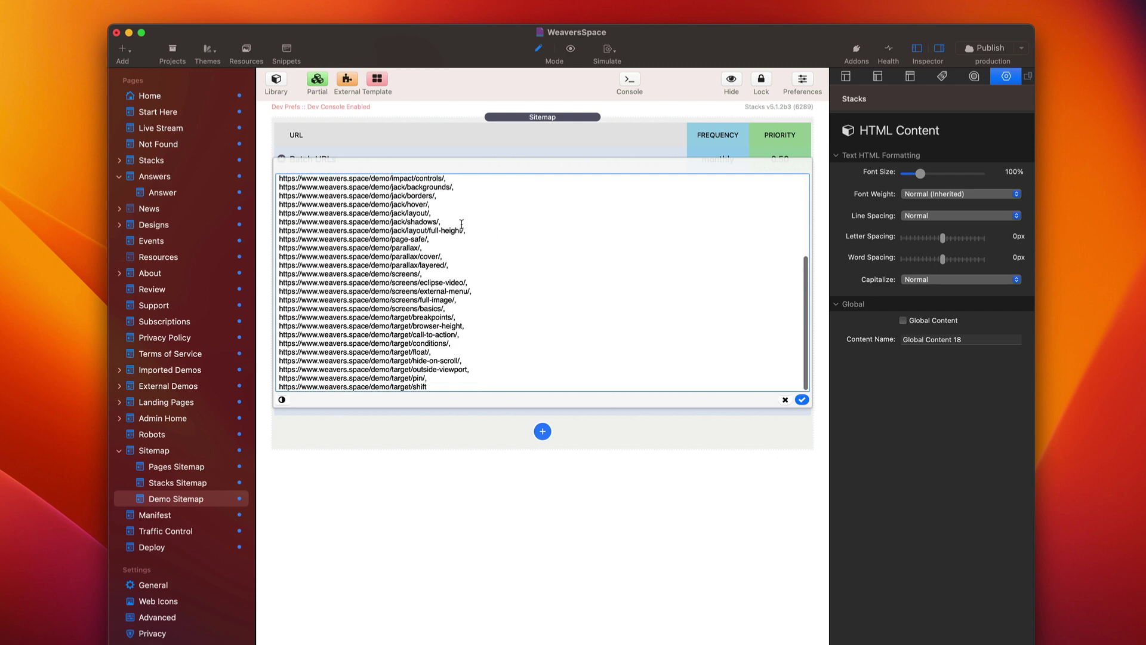
left_click(785, 400)
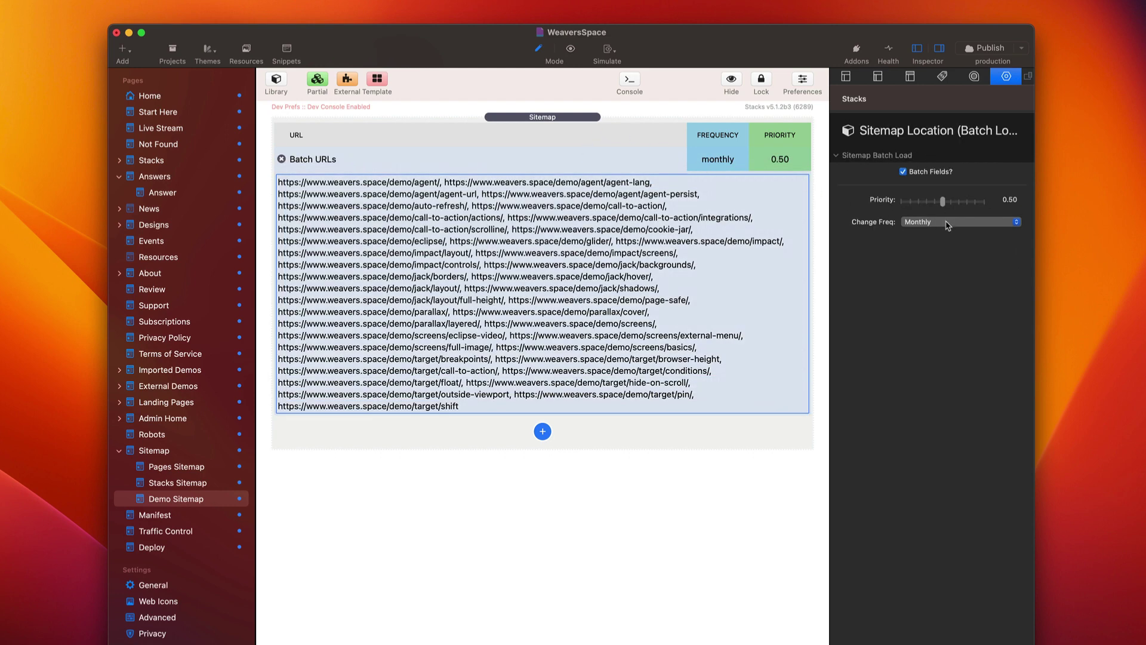
Browse the Pages, Stacks and Demo Sitemap pages, ending on Pages Sitemap
left_click(161, 471)
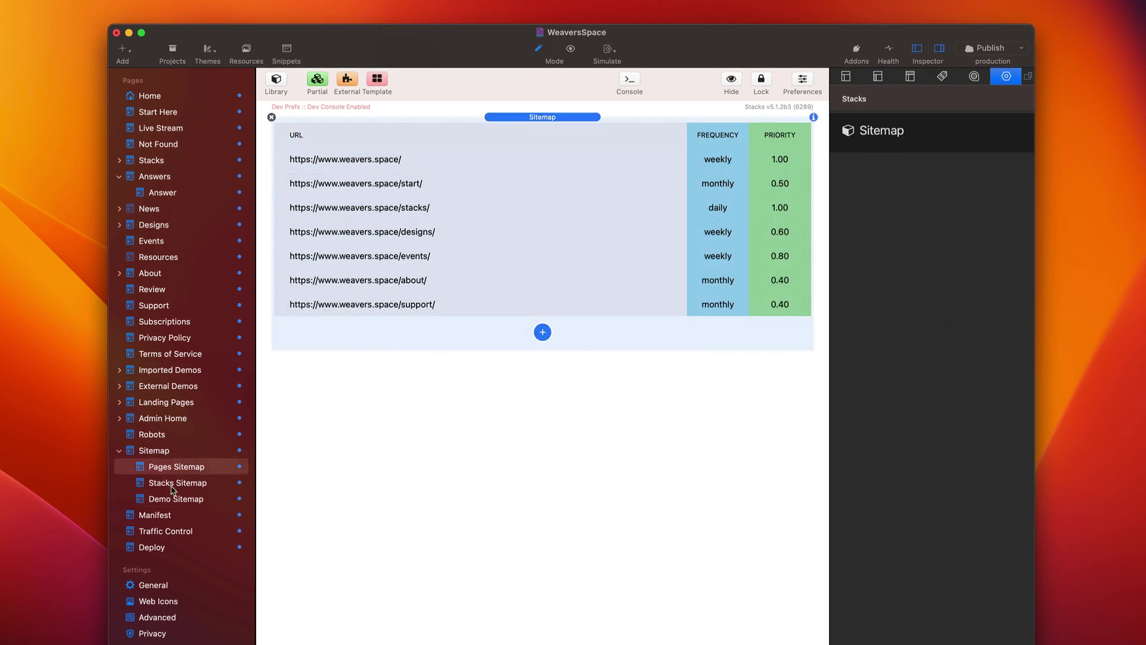
left_click(172, 486)
left_click(173, 500)
left_click(169, 473)
Check that the Sitemap page's folder in Page Info is /sitemap
left_click(172, 454)
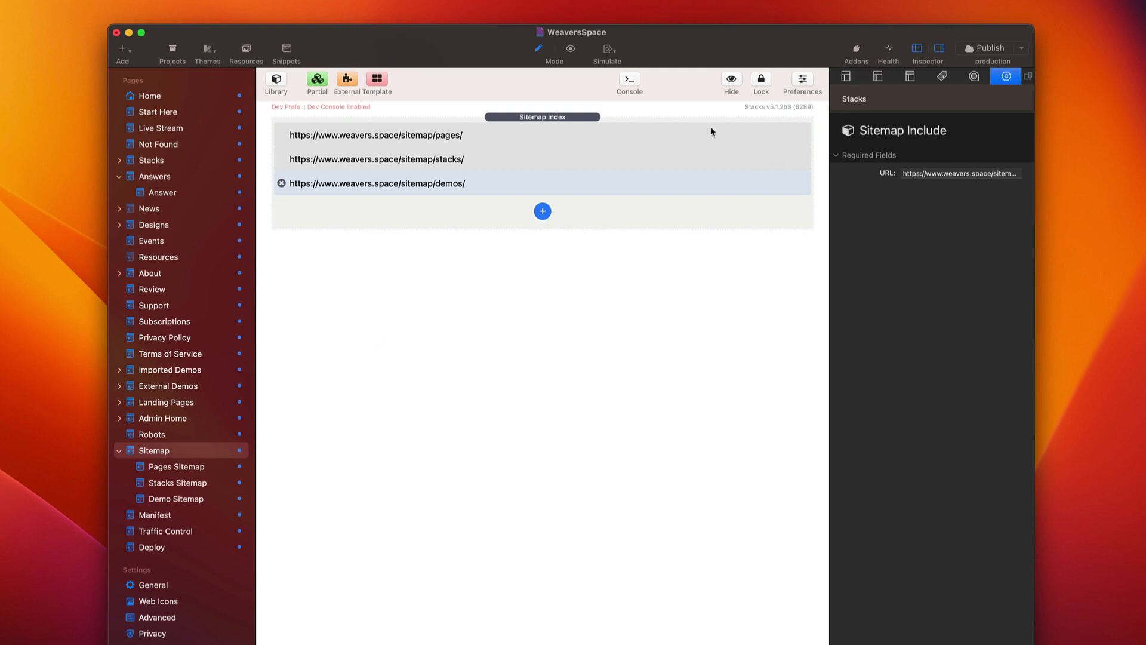
left_click(847, 78)
left_click(954, 237)
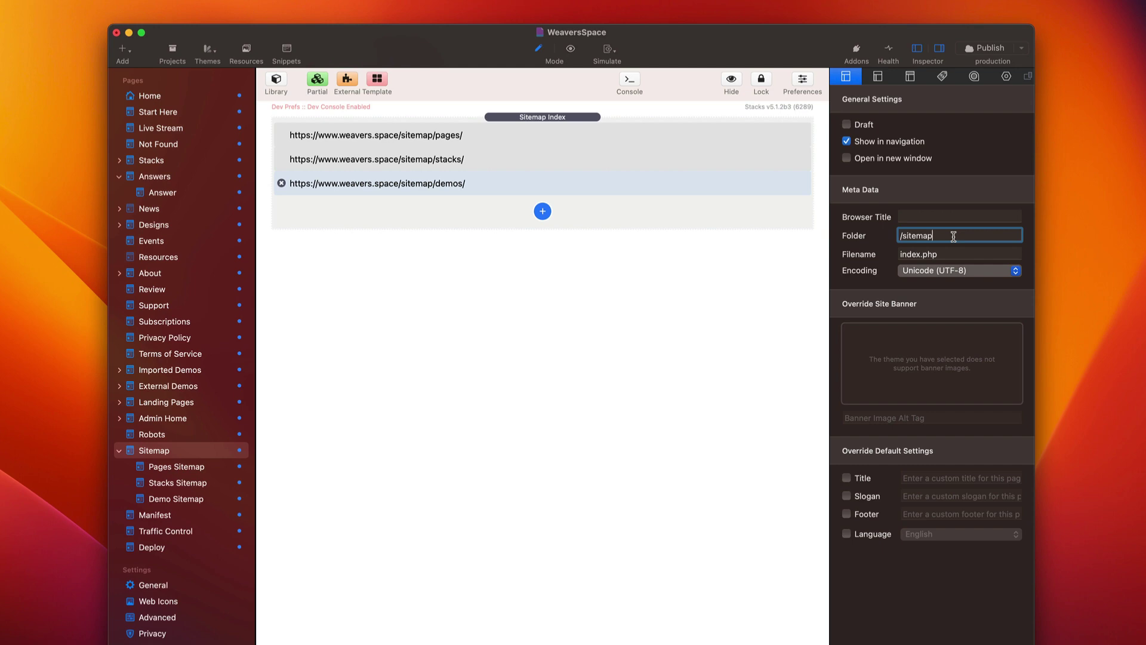
triple_click(944, 236)
left_click(956, 238)
Add and remove an example.com Sitemap Include entry, view its URL settings, then show Search Console
left_click(595, 211)
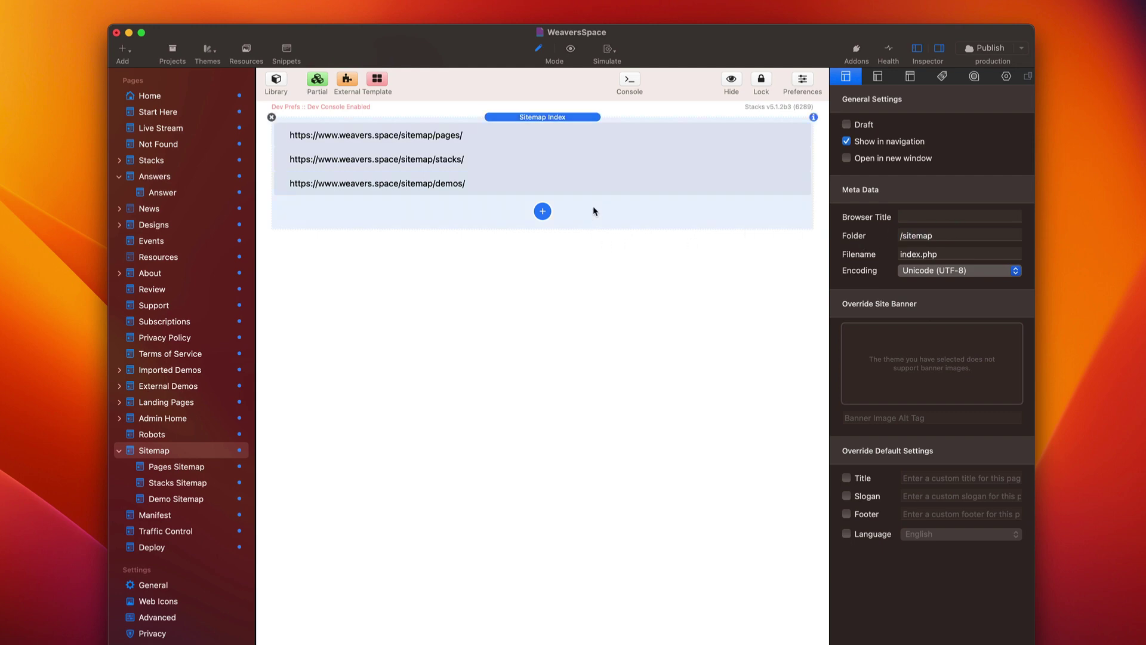
left_click(471, 142)
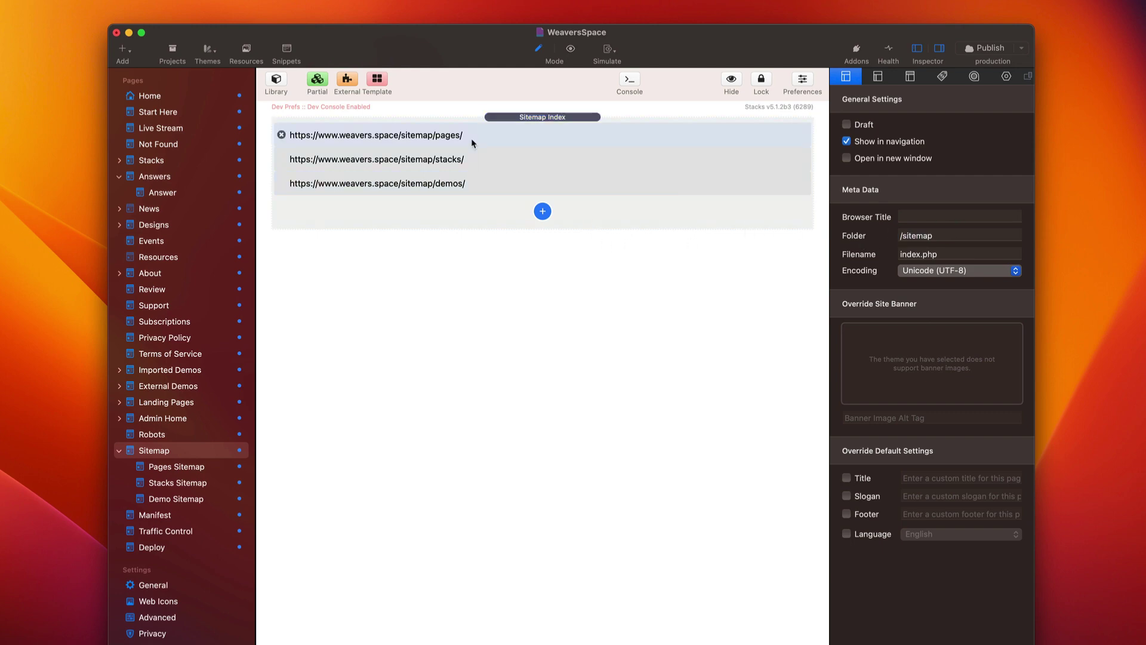
left_click(542, 212)
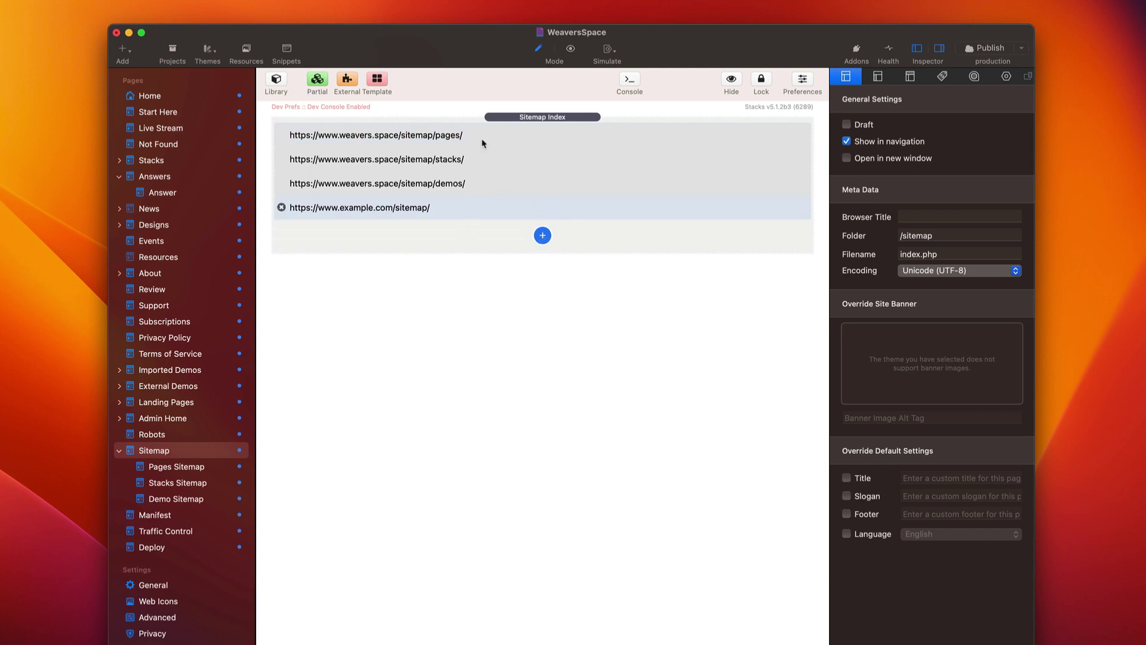
left_click(281, 207)
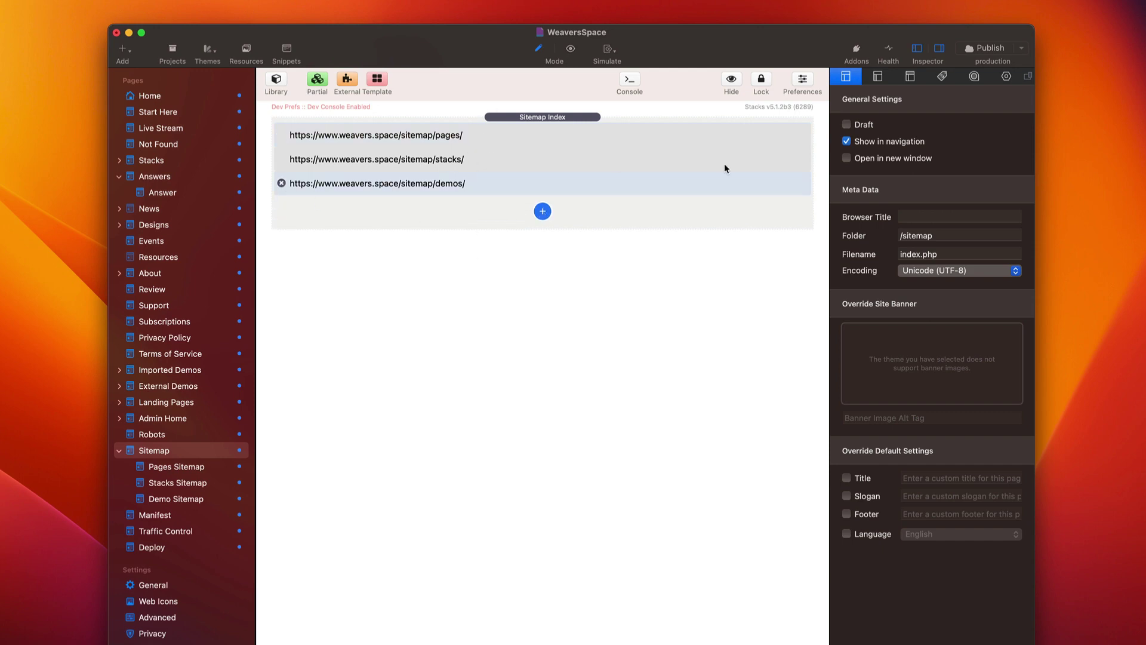
left_click(1005, 78)
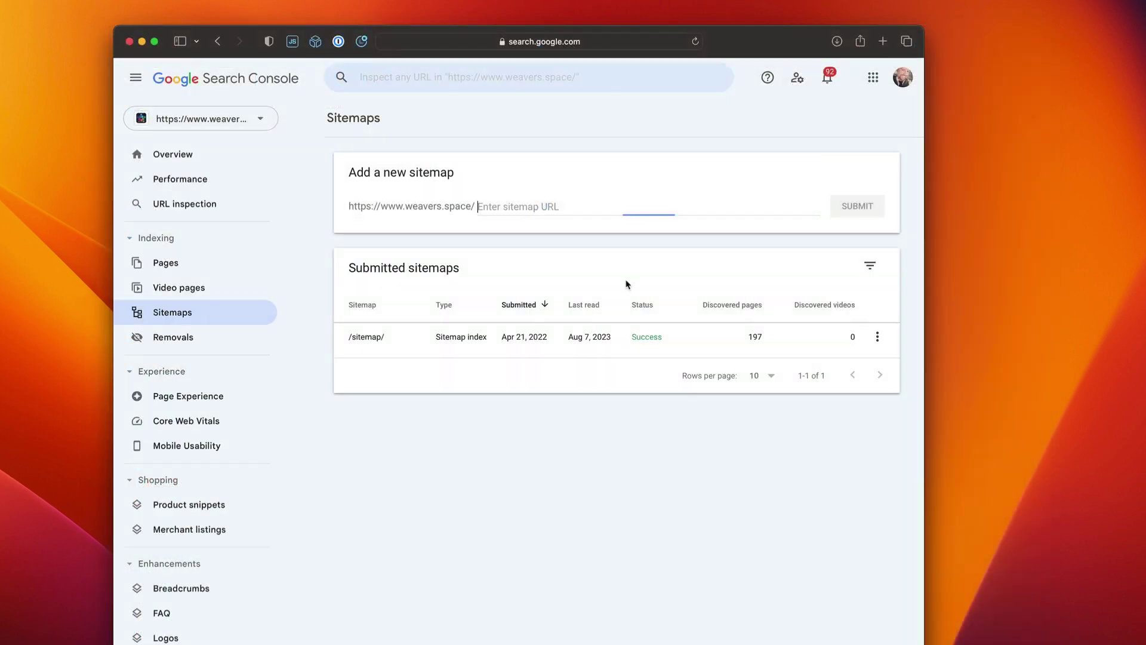
left_click(592, 209)
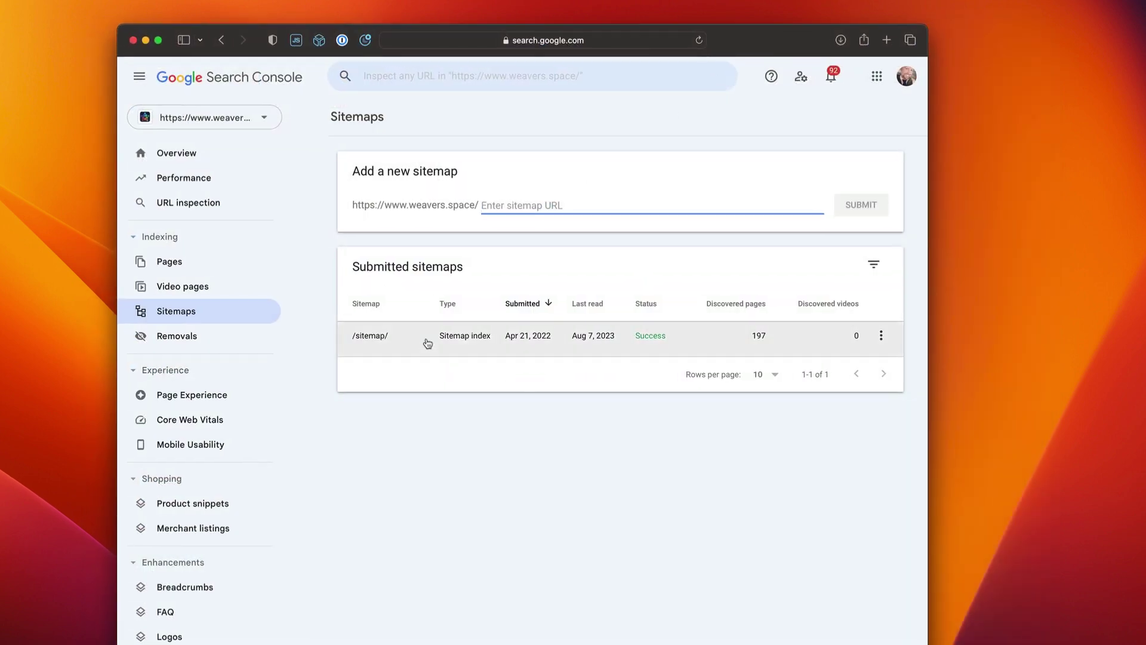
Open the /sitemap/ index details listing its three sitemaps read
left_click(387, 338)
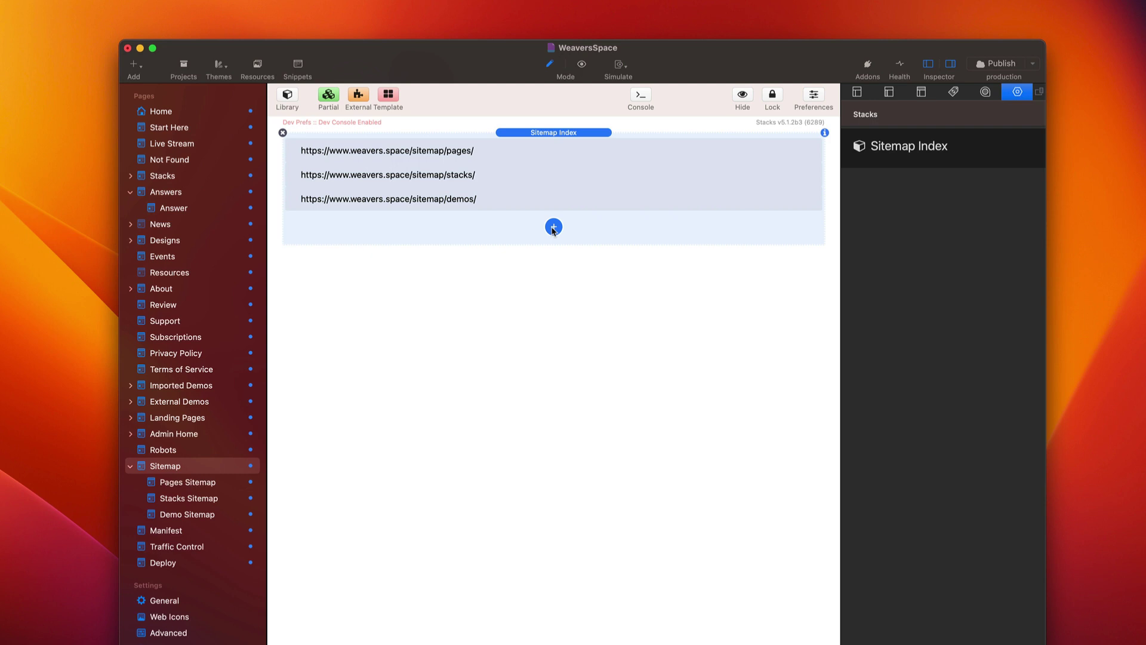
Add an example.com Sitemap Include entry to the index and select its URL
left_click(553, 227)
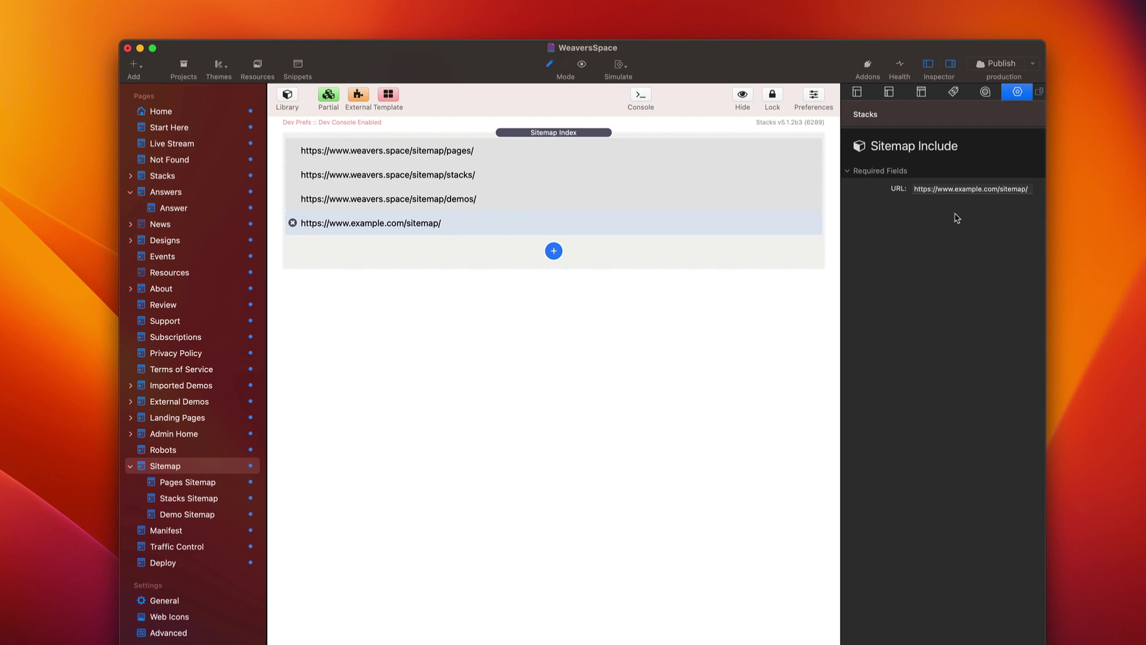
triple_click(934, 189)
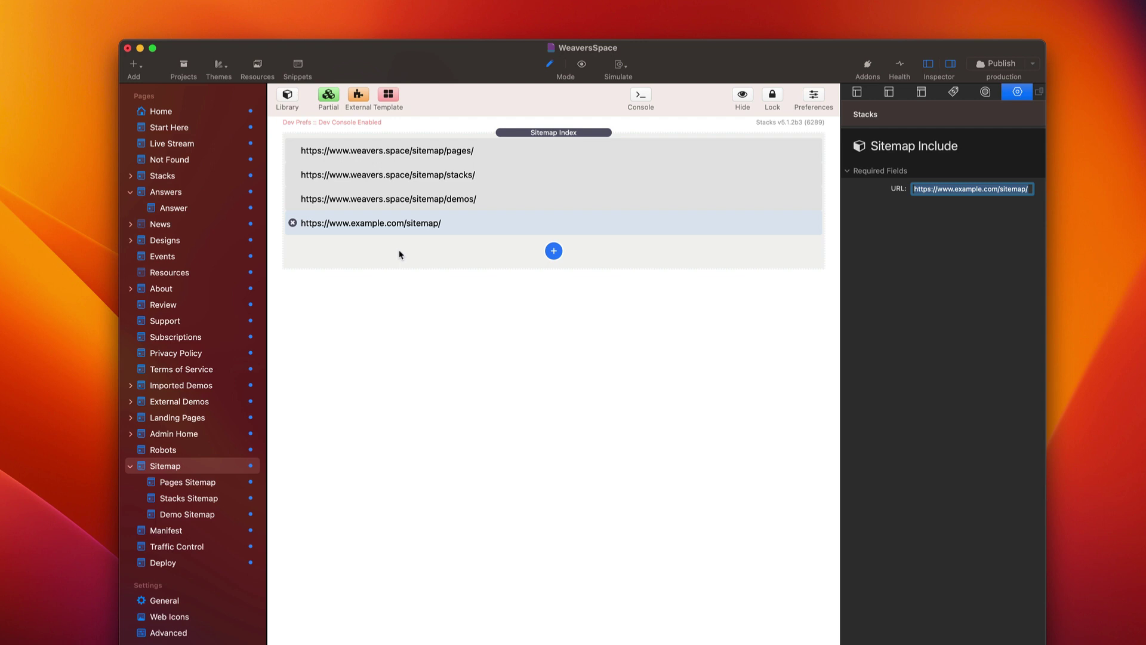
Delete the example.com entry and drop a Sitemap Ping stack below the Sitemap Index
key("Delete")
left_click(287, 97)
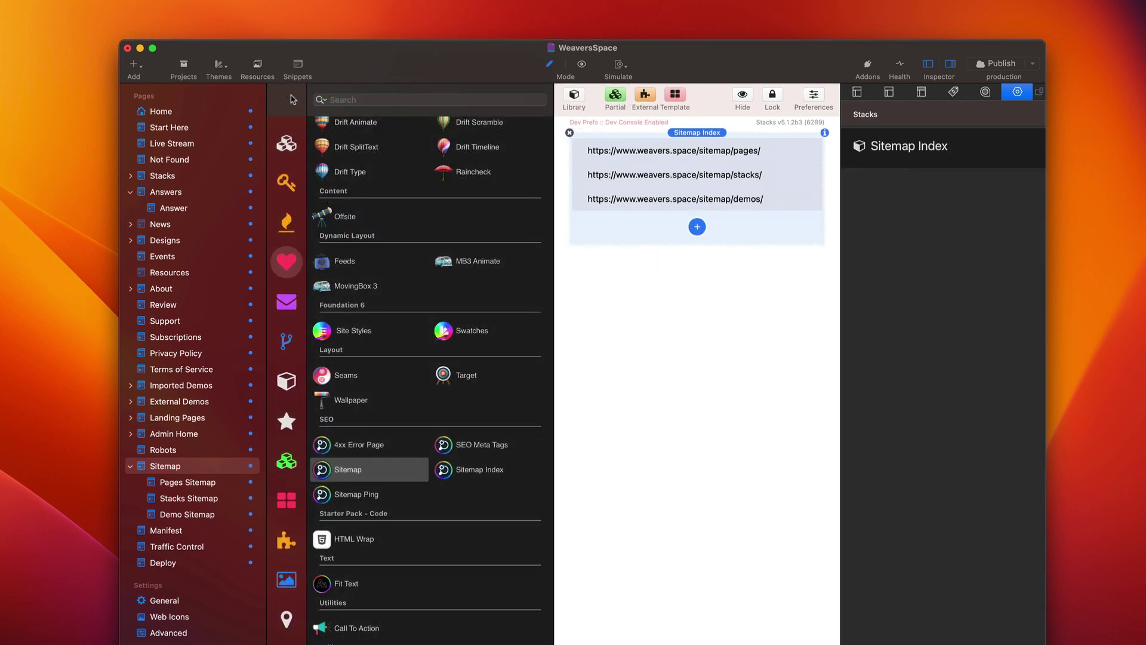
left_click_drag(357, 494, 741, 306)
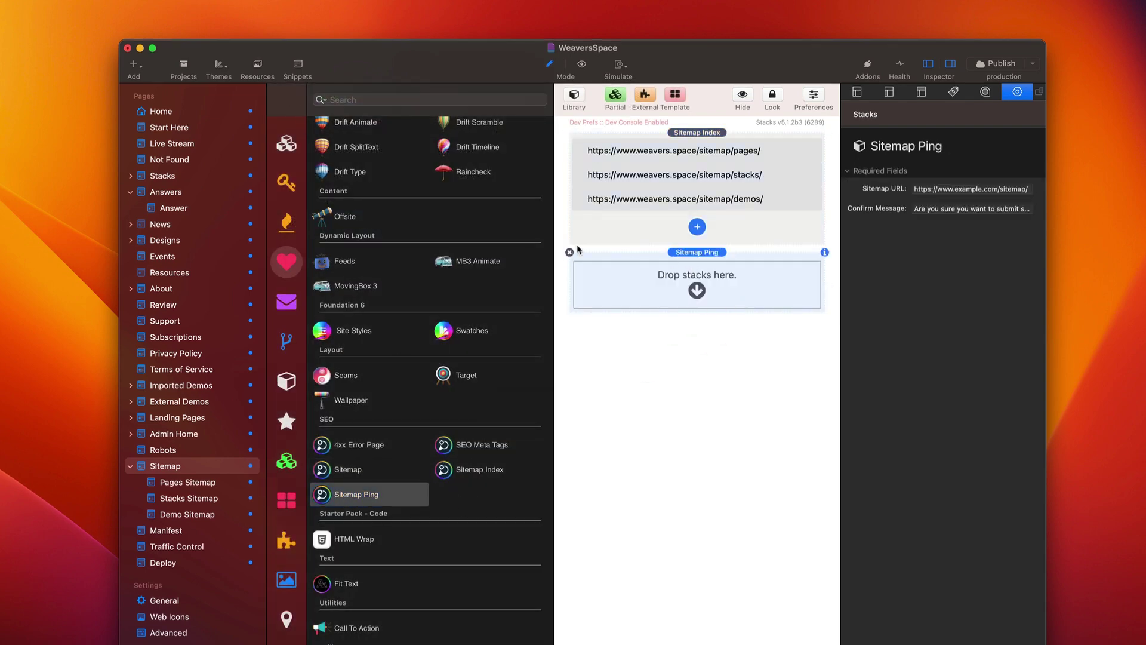
left_click(574, 99)
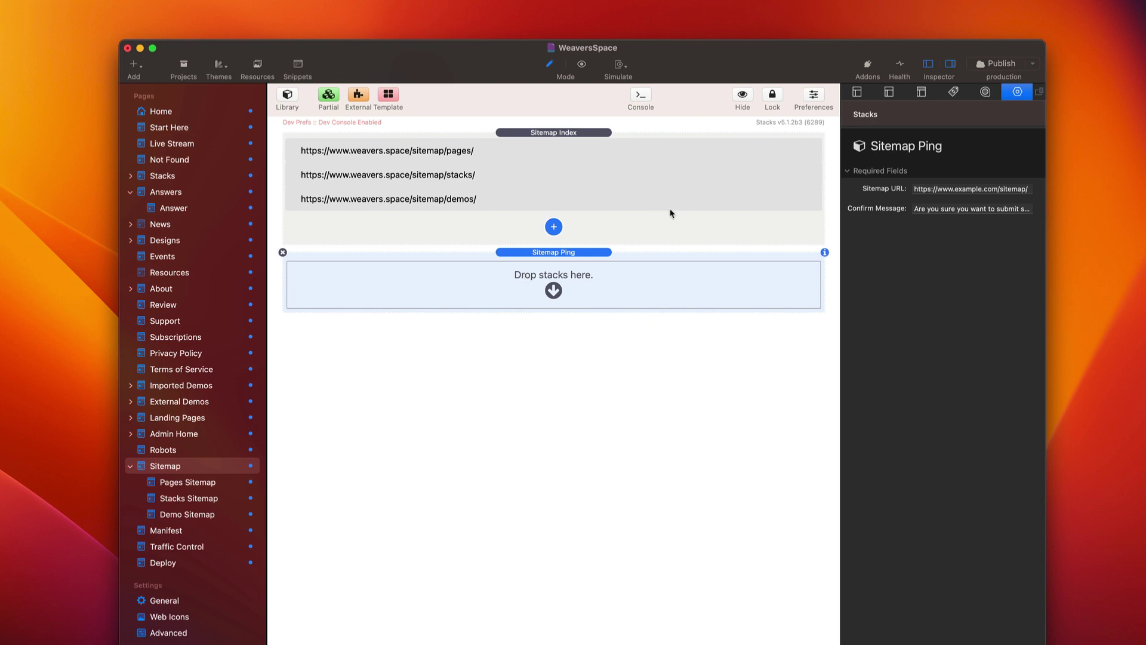
left_click(942, 190)
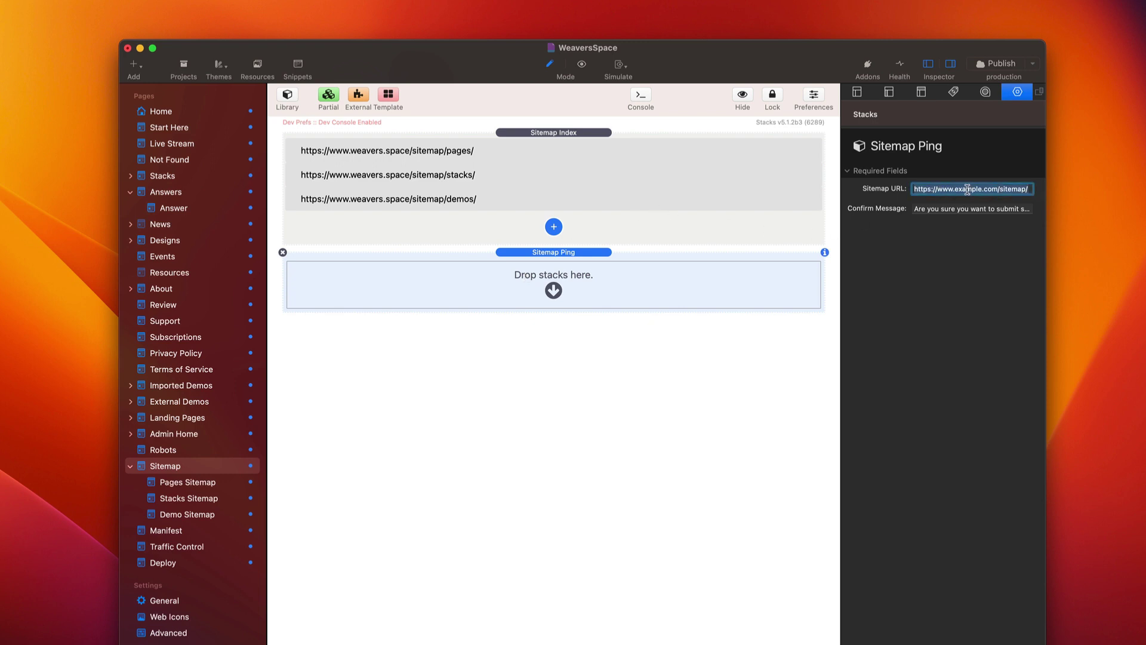
left_click(940, 208)
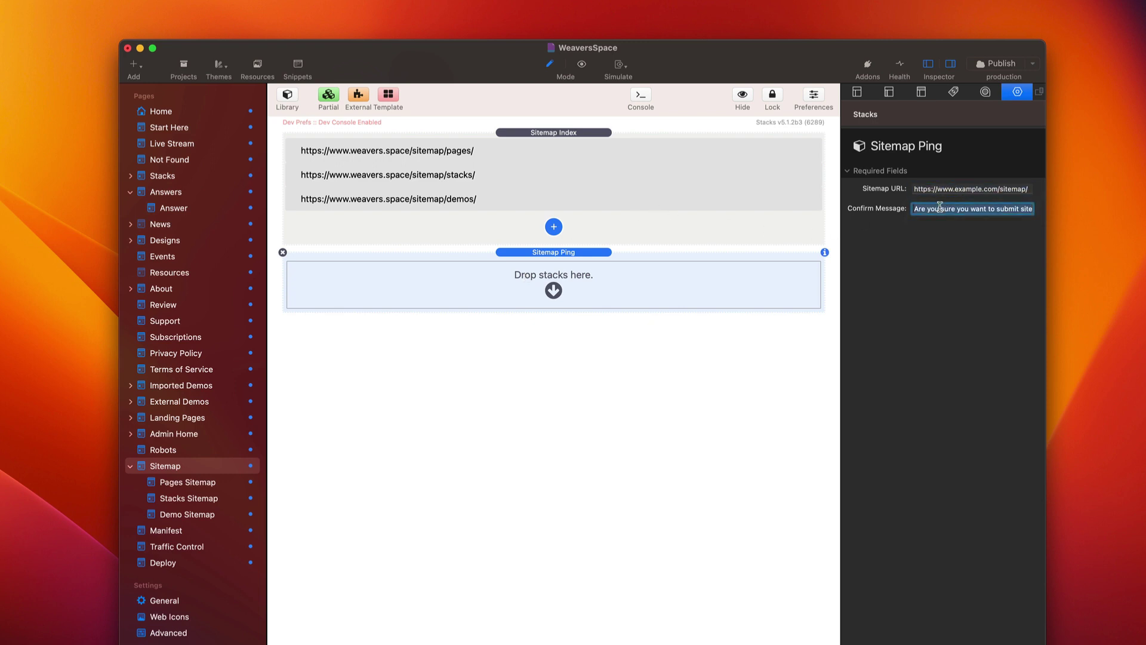
left_click(655, 260)
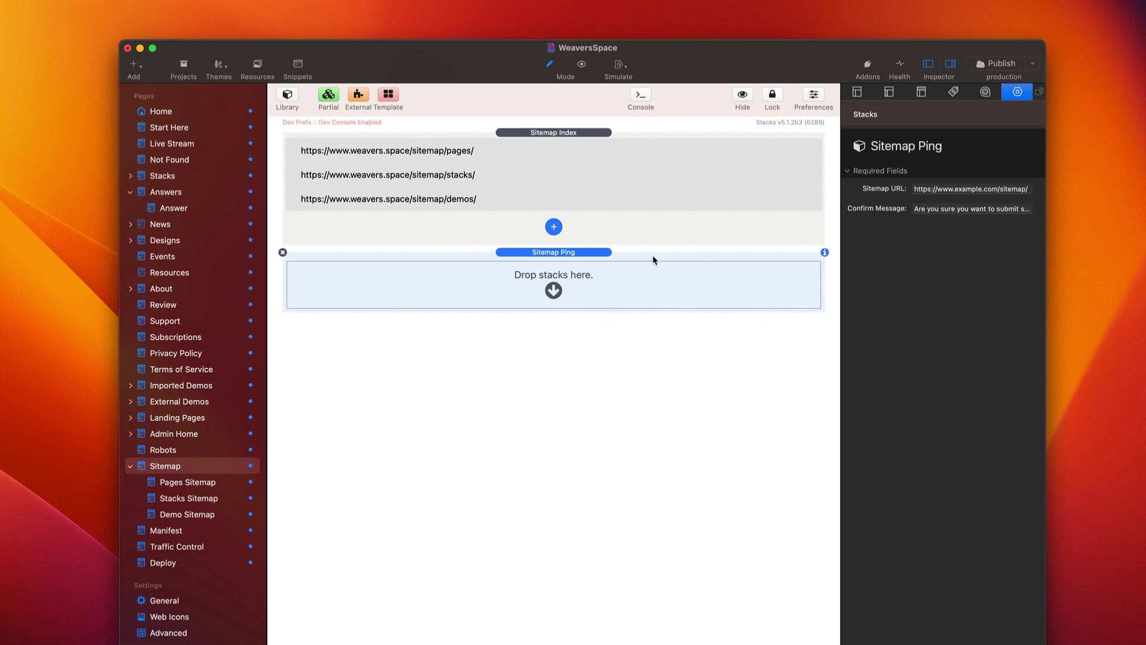
left_click(283, 253)
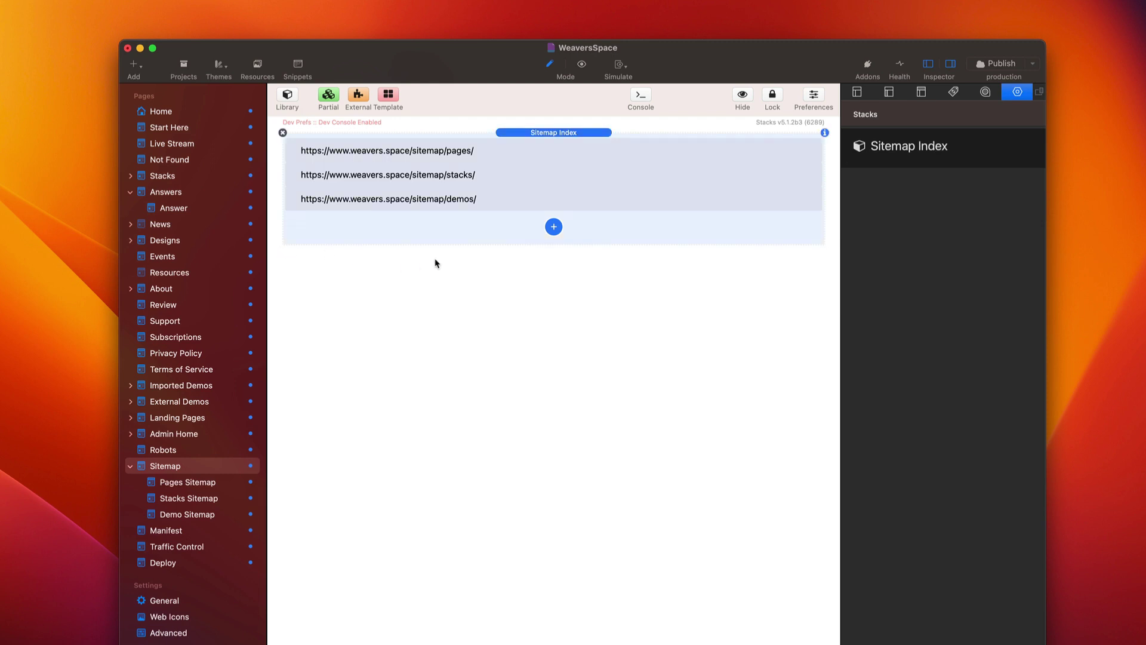